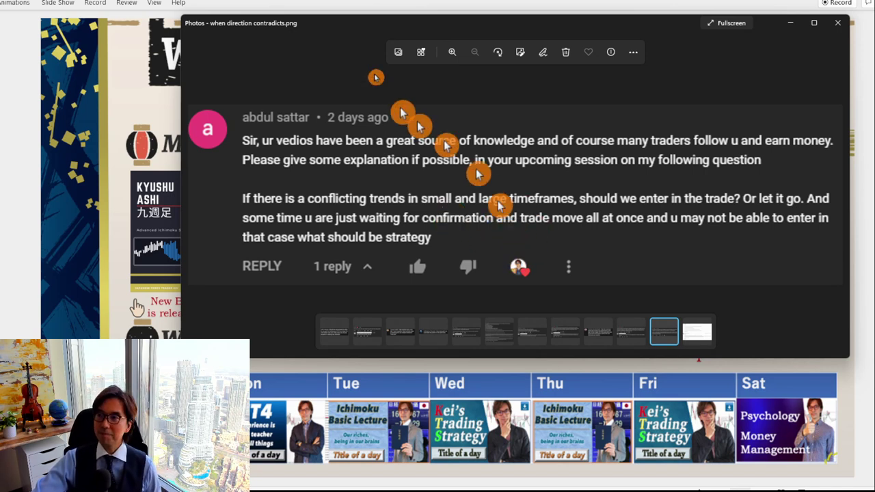
# Minimize the viewer-question image, bring up the world clock page and reposition its window to show the current market times.
pyautogui.click(789, 23)
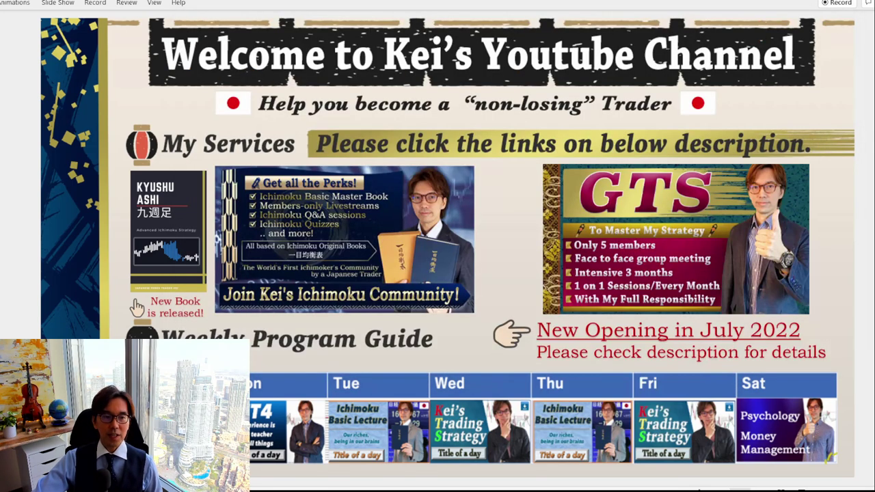
pyautogui.hotkey('alt', 'Tab')
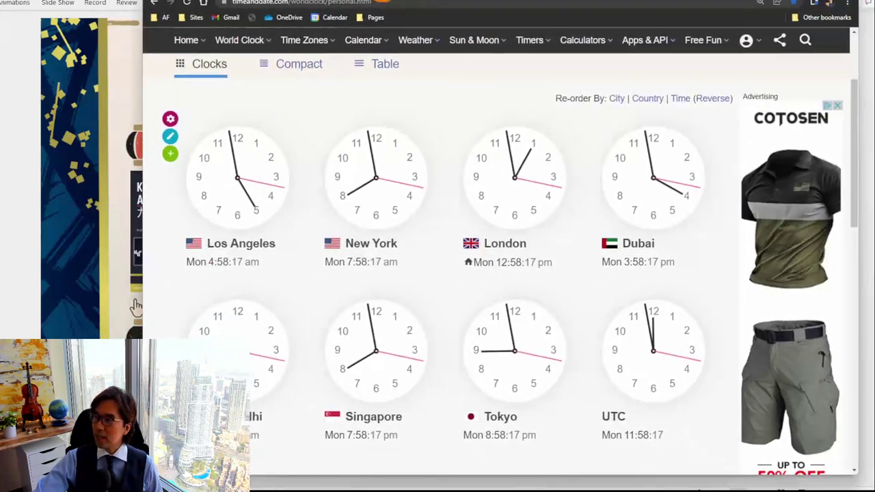
pyautogui.moveTo(386, 1); pyautogui.dragTo(443, 2)
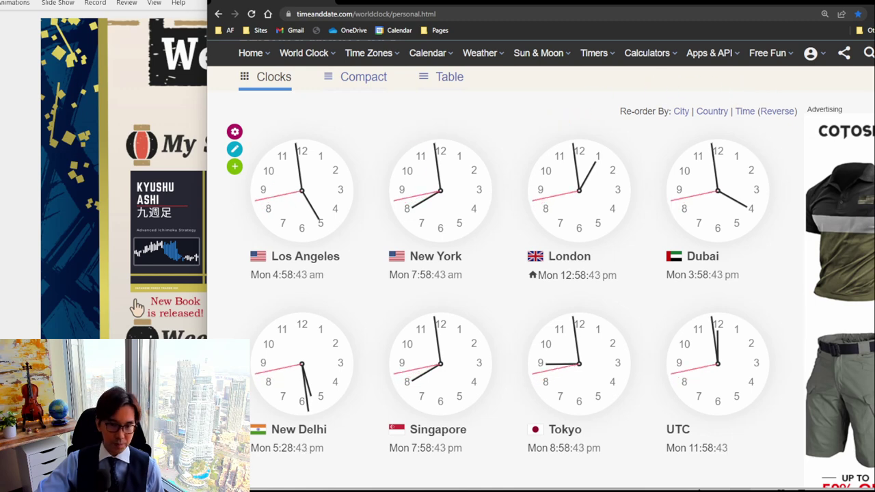
# Switch to the TradingView EURJPY charts and handwrite a red D on the daily chart and a red 4 on the 4-hour chart.
pyautogui.hotkey('alt', 'Tab')
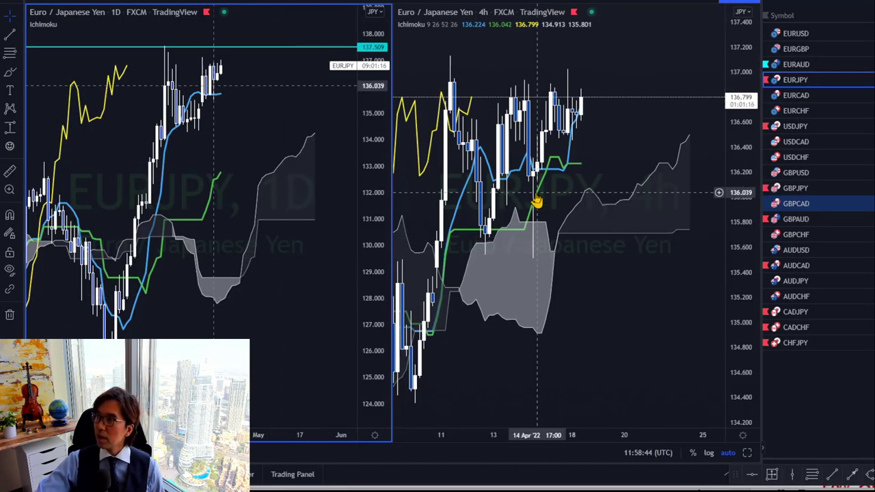
pyautogui.moveTo(602, 145); pyautogui.dragTo(637, 158)
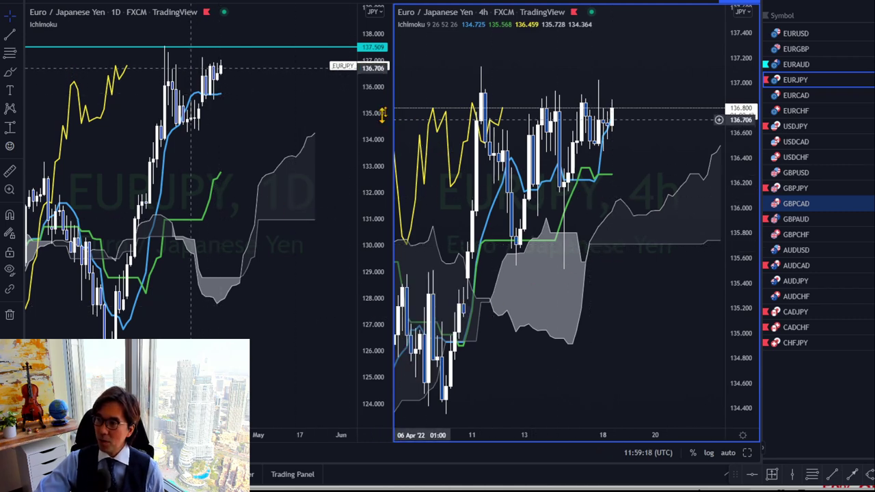
pyautogui.doubleClick(370, 92)
pyautogui.moveTo(745, 95); pyautogui.dragTo(747, 110)
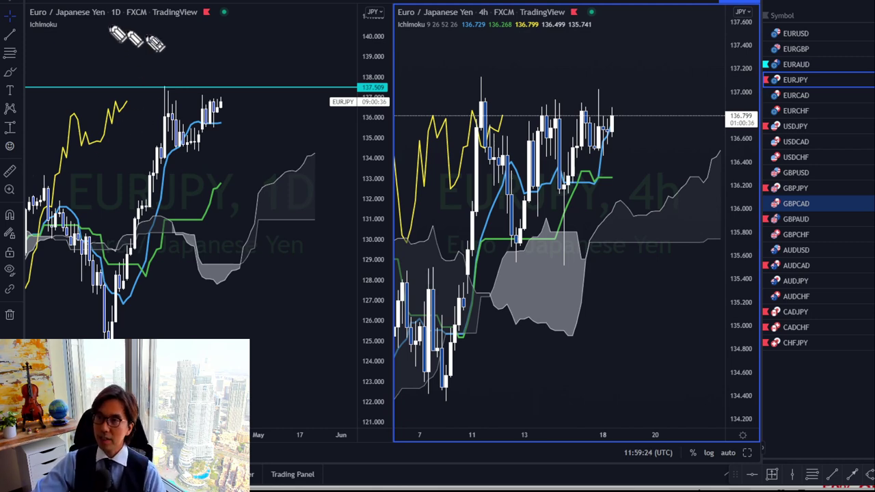
pyautogui.moveTo(276, 80)
pyautogui.mouseDown()
pyautogui.moveTo(308, 34)
pyautogui.moveTo(325, 52)
pyautogui.moveTo(291, 72)
pyautogui.mouseUp()
pyautogui.moveTo(687, 24)
pyautogui.mouseDown()
pyautogui.moveTo(673, 41)
pyautogui.moveTo(711, 53)
pyautogui.mouseUp()
pyautogui.moveTo(692, 32); pyautogui.dragTo(678, 71)
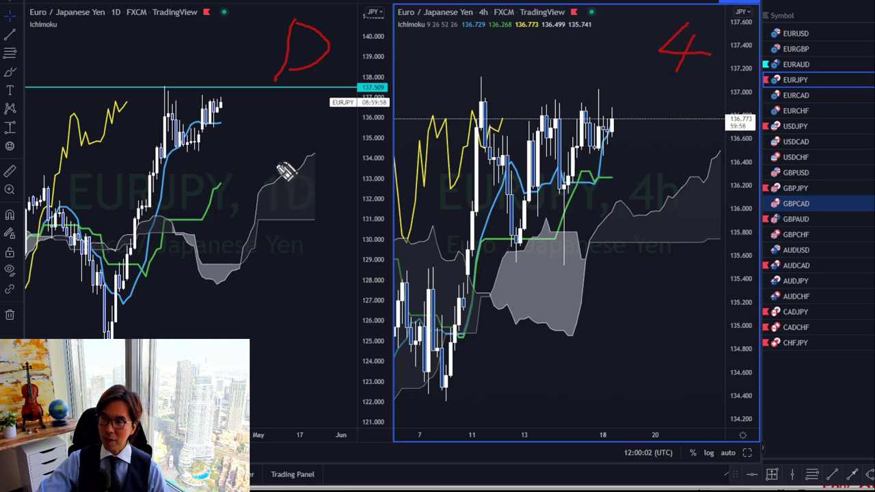
# Draw rising red arrows by the daily EURJPY cloud edges and green line, labelling them A, B and K.
pyautogui.moveTo(294, 168)
pyautogui.mouseDown()
pyautogui.moveTo(303, 147)
pyautogui.moveTo(321, 161)
pyautogui.mouseUp()
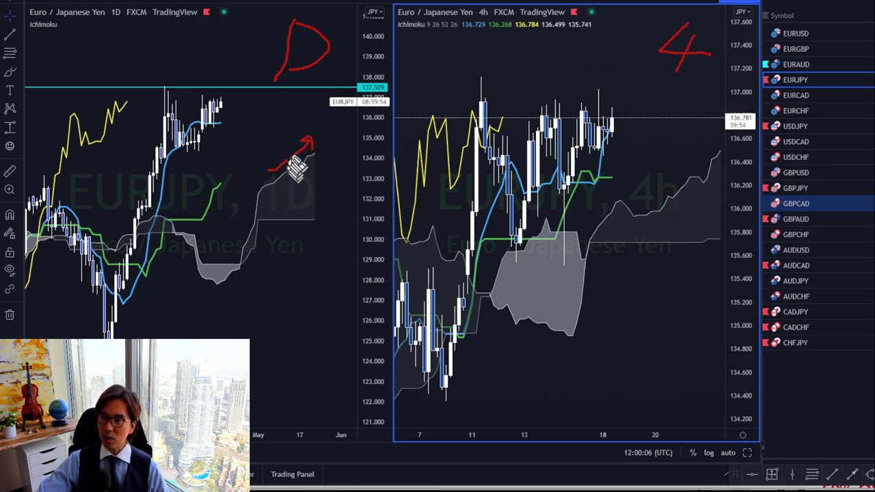
pyautogui.moveTo(326, 125); pyautogui.dragTo(335, 129)
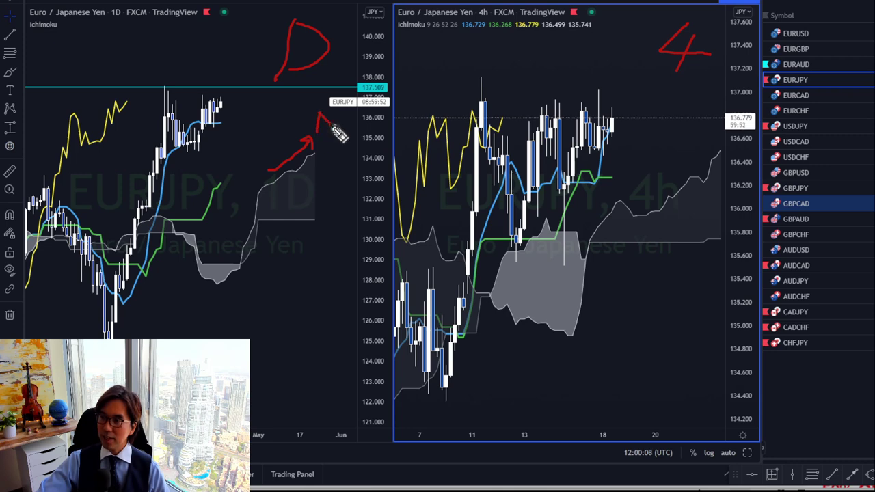
pyautogui.moveTo(316, 253)
pyautogui.mouseDown()
pyautogui.moveTo(317, 226)
pyautogui.moveTo(318, 257)
pyautogui.mouseUp()
pyautogui.moveTo(254, 223); pyautogui.dragTo(304, 207)
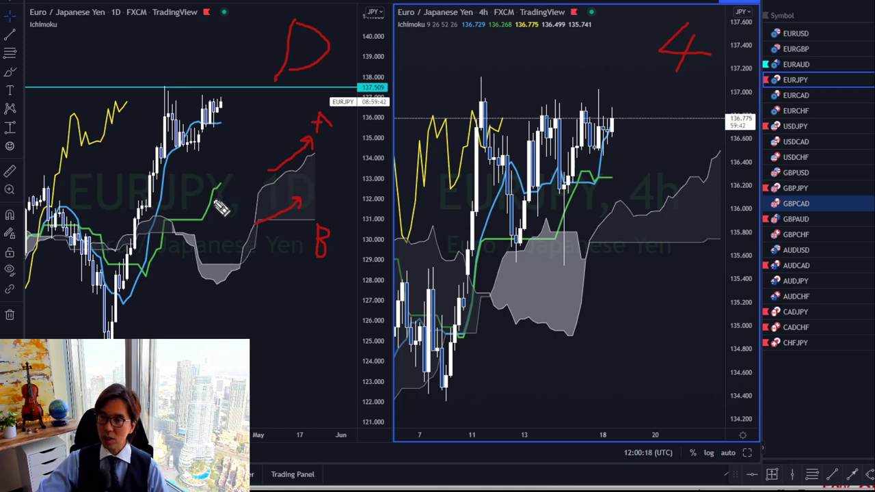
pyautogui.moveTo(207, 219); pyautogui.dragTo(218, 234)
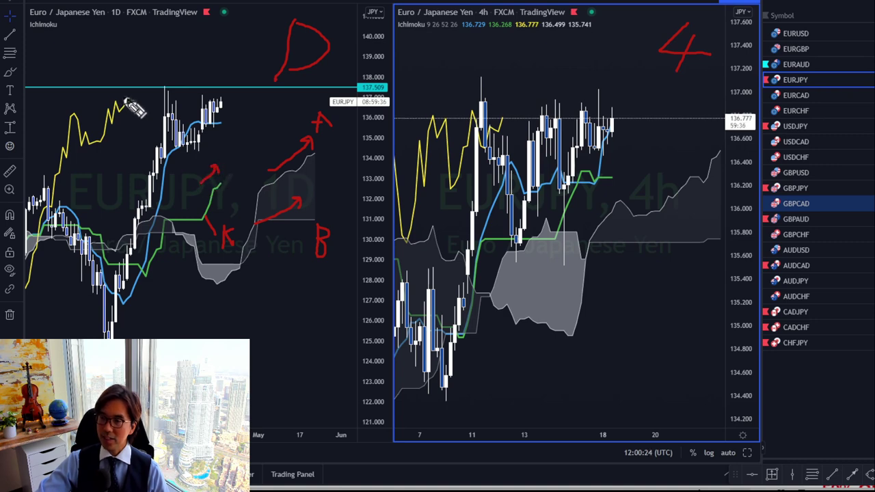
# Circle the end of the yellow line on the daily EURJPY chart and draw a rising arrow from the latest candle.
pyautogui.moveTo(112, 102); pyautogui.dragTo(139, 115)
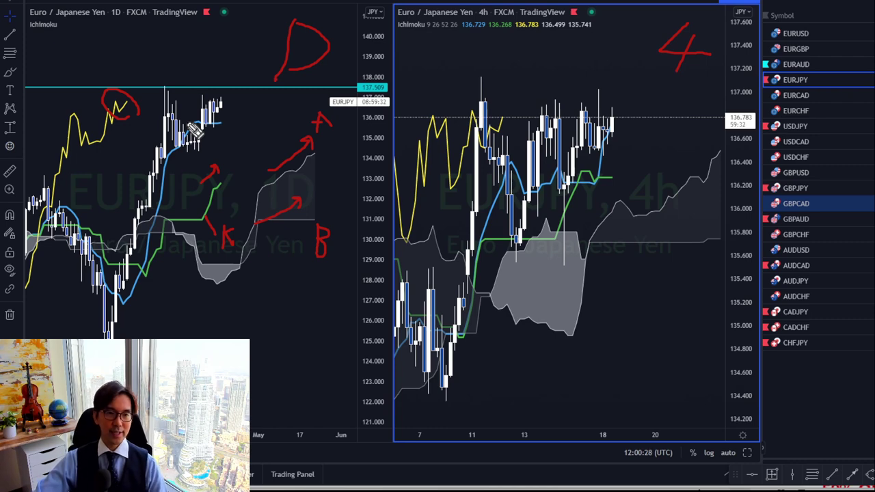
pyautogui.click(214, 172)
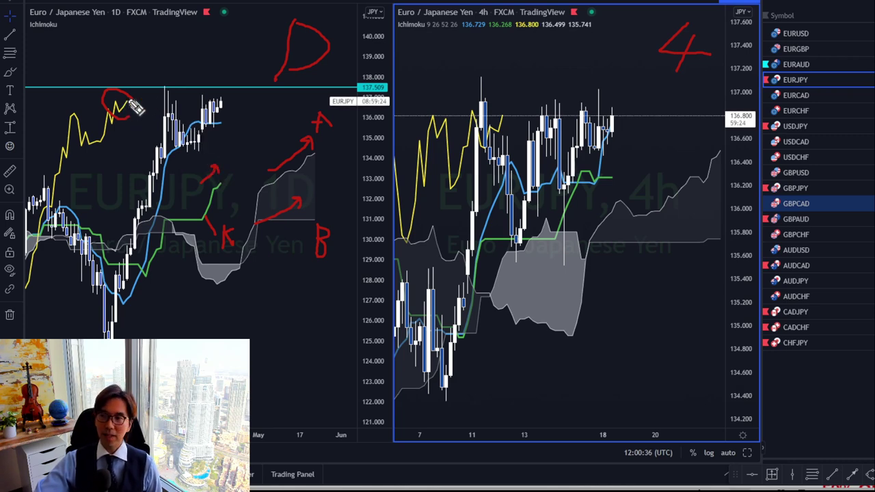
pyautogui.moveTo(221, 104)
pyautogui.mouseDown()
pyautogui.moveTo(255, 62)
pyautogui.moveTo(257, 69)
pyautogui.mouseUp()
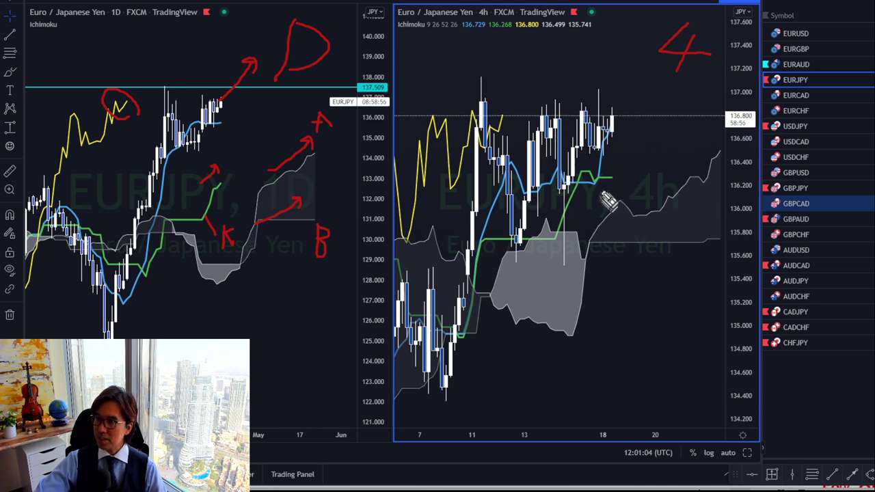
# Mark the 4-hour EURJPY green line and cloud with arrows, circle the yellow line's end, and clear all pen annotations.
pyautogui.moveTo(592, 186)
pyautogui.mouseDown()
pyautogui.moveTo(615, 183)
pyautogui.moveTo(607, 189)
pyautogui.mouseUp()
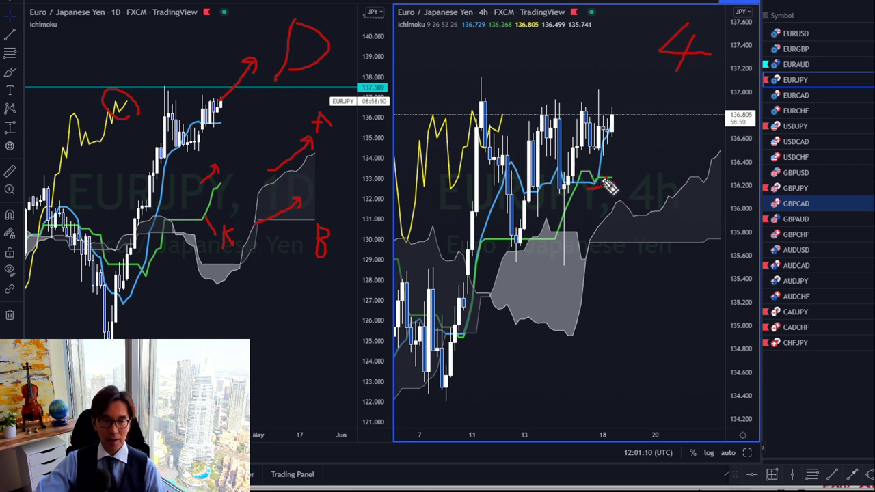
pyautogui.moveTo(650, 199); pyautogui.dragTo(694, 170)
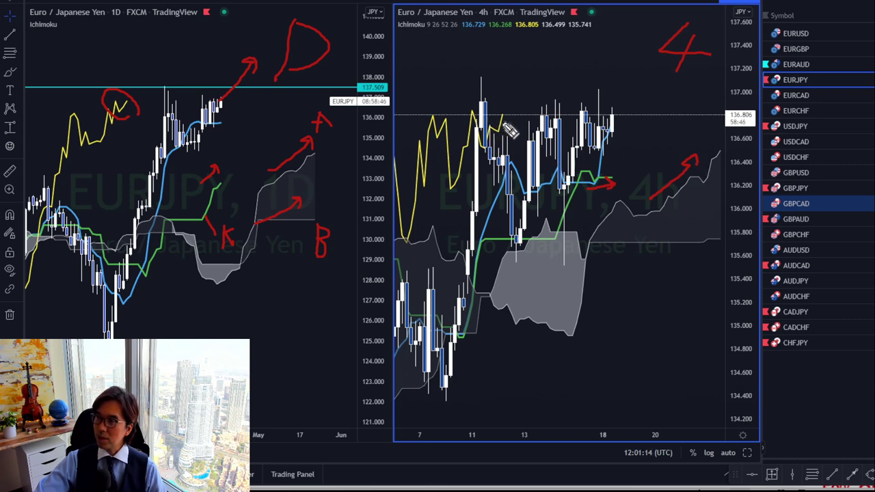
pyautogui.moveTo(509, 140)
pyautogui.mouseDown()
pyautogui.moveTo(504, 121)
pyautogui.moveTo(507, 140)
pyautogui.mouseUp()
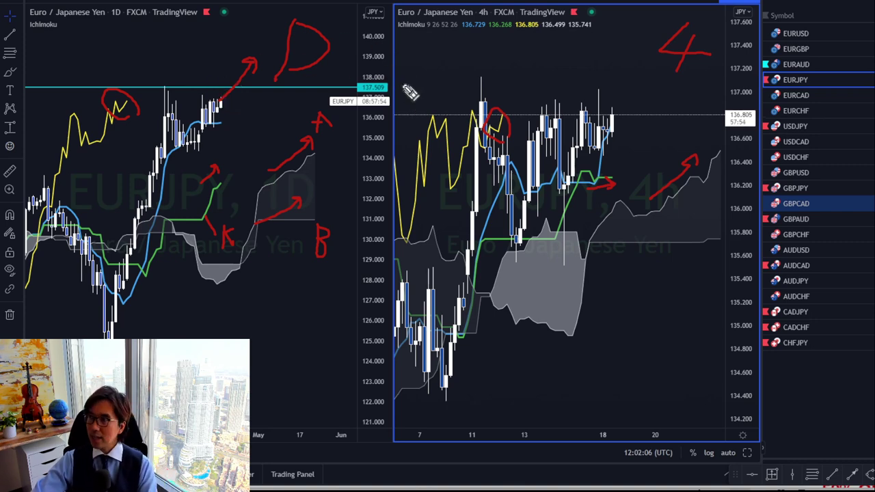
pyautogui.press('Escape')
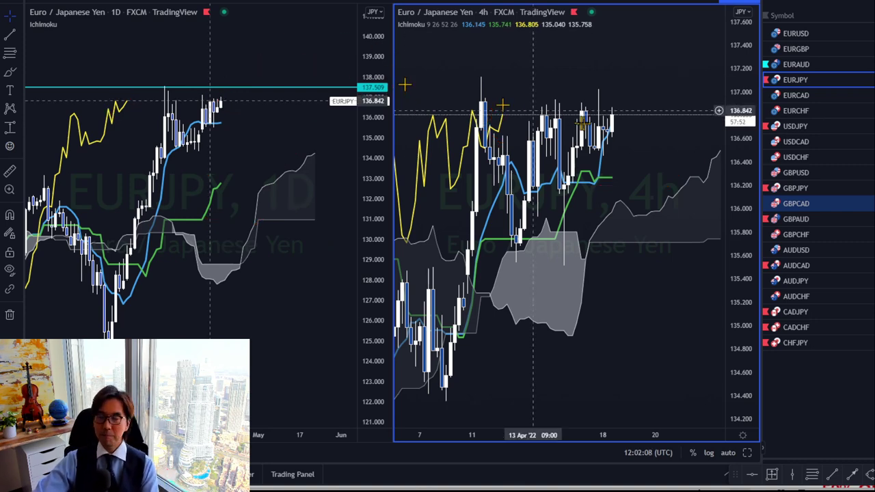
# Load EURAUD, draw falling arrows by the daily cloud and green line, and circle the end of the yellow line.
pyautogui.click(796, 65)
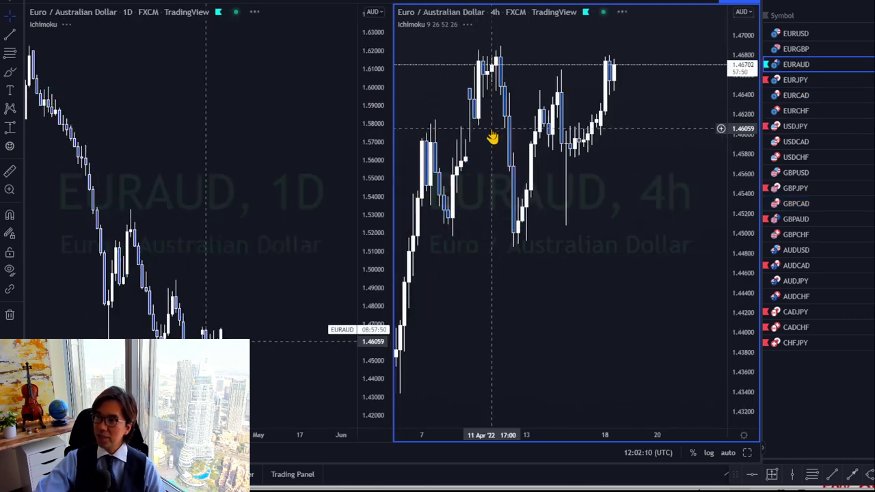
pyautogui.moveTo(377, 75); pyautogui.dragTo(377, 116)
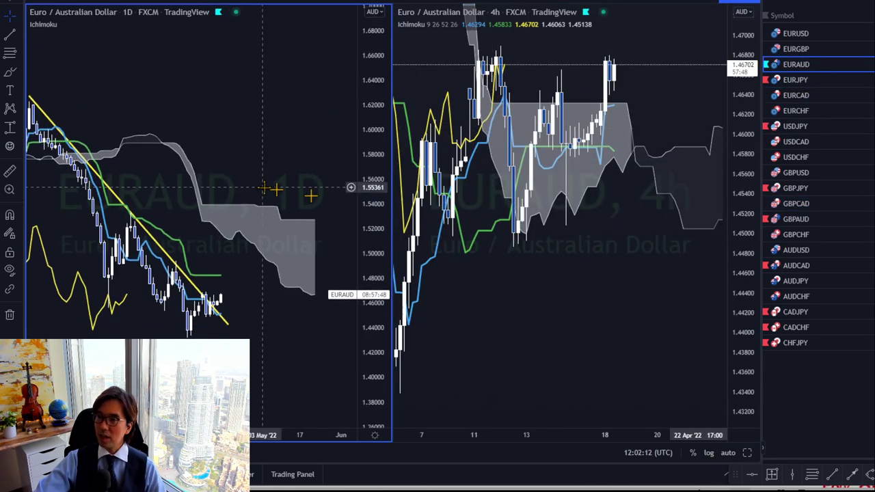
pyautogui.moveTo(273, 190); pyautogui.dragTo(293, 92)
pyautogui.moveTo(510, 141); pyautogui.dragTo(559, 326)
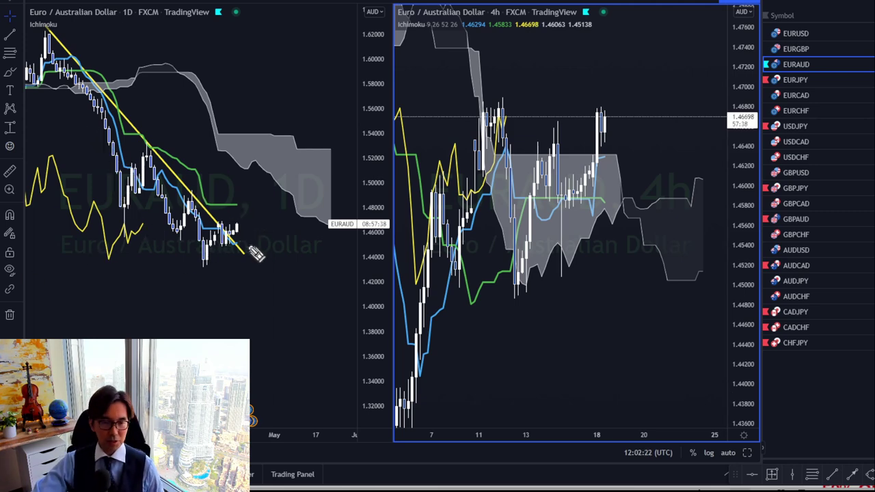
pyautogui.moveTo(273, 161); pyautogui.dragTo(328, 197)
pyautogui.moveTo(220, 180); pyautogui.dragTo(244, 186)
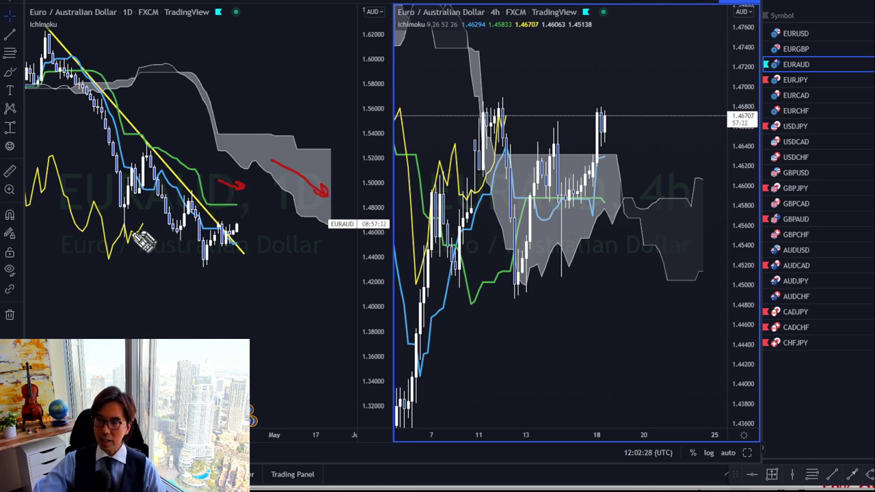
pyautogui.moveTo(142, 247)
pyautogui.mouseDown()
pyautogui.moveTo(130, 249)
pyautogui.moveTo(142, 246)
pyautogui.mouseUp()
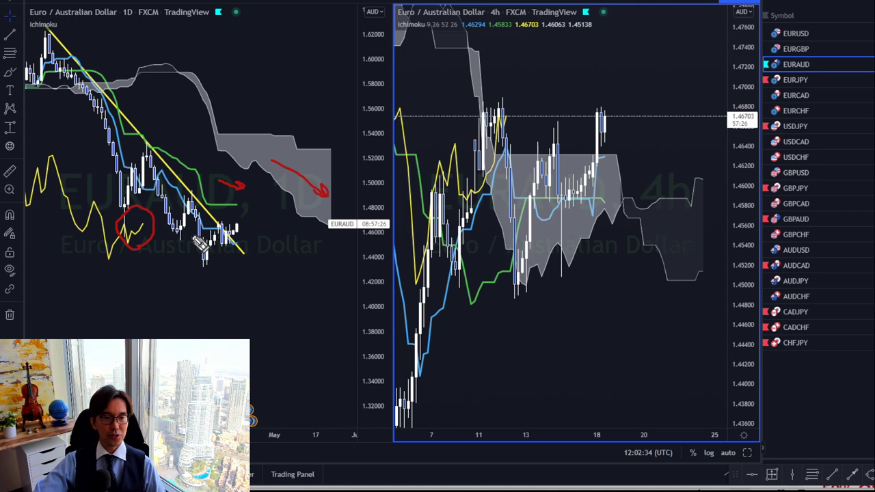
# Circle the daily EURAUD swing highs and lows along the downtrend and draw a falling arrow from above the latest candles.
pyautogui.moveTo(61, 51); pyautogui.dragTo(59, 45)
pyautogui.moveTo(147, 143); pyautogui.dragTo(148, 147)
pyautogui.moveTo(193, 190); pyautogui.dragTo(190, 194)
pyautogui.moveTo(140, 211)
pyautogui.mouseDown()
pyautogui.moveTo(133, 230)
pyautogui.moveTo(145, 217)
pyautogui.mouseUp()
pyautogui.moveTo(157, 236)
pyautogui.mouseDown()
pyautogui.moveTo(180, 244)
pyautogui.moveTo(193, 271)
pyautogui.moveTo(206, 266)
pyautogui.mouseUp()
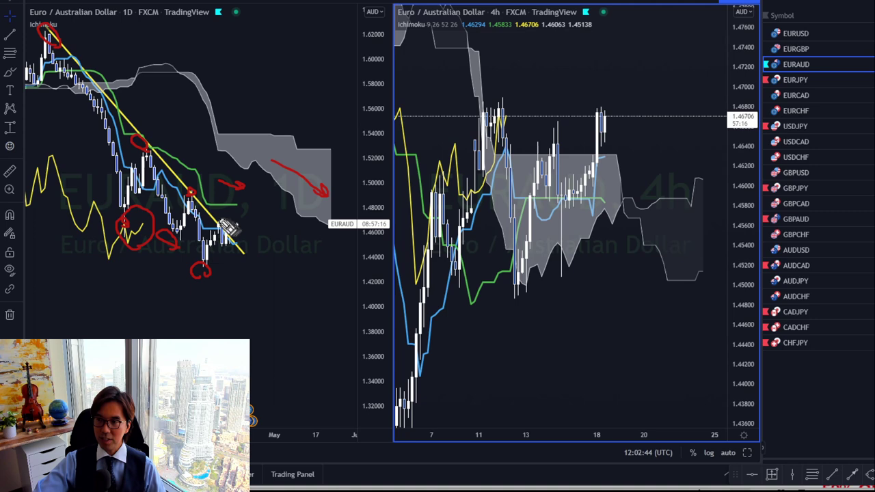
pyautogui.moveTo(237, 229)
pyautogui.mouseDown()
pyautogui.moveTo(245, 213)
pyautogui.moveTo(284, 252)
pyautogui.moveTo(280, 270)
pyautogui.mouseUp()
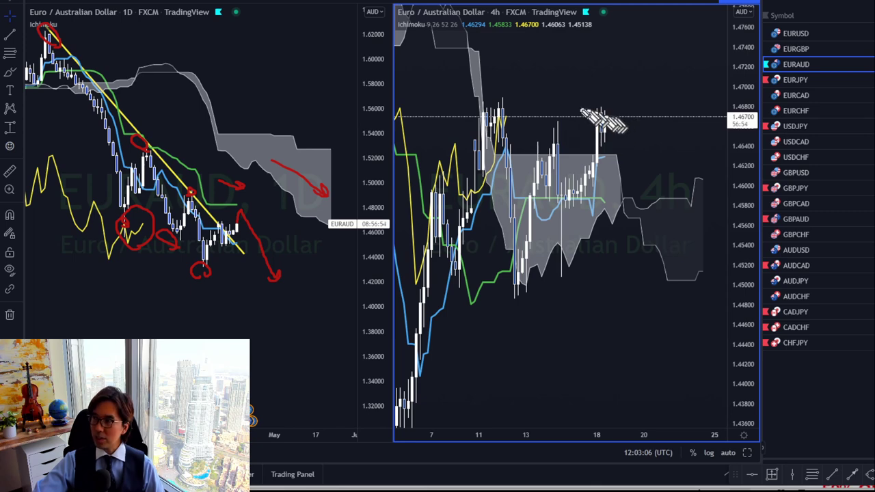
# Mark the 4-hour EURAUD recent high with a line and rising arrow, add one at the yellow line's end, and clear the annotations.
pyautogui.moveTo(593, 97)
pyautogui.mouseDown()
pyautogui.moveTo(612, 97)
pyautogui.moveTo(606, 115)
pyautogui.moveTo(625, 90)
pyautogui.mouseUp()
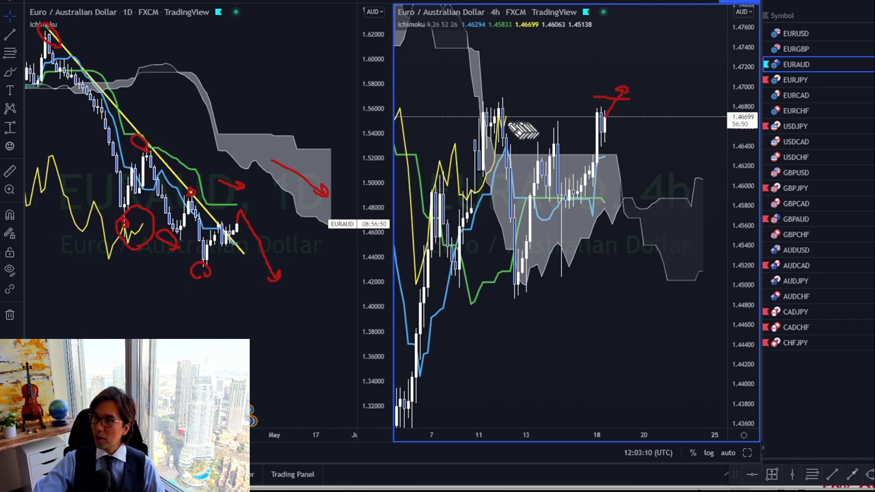
pyautogui.moveTo(506, 124)
pyautogui.mouseDown()
pyautogui.moveTo(525, 93)
pyautogui.moveTo(536, 100)
pyautogui.mouseUp()
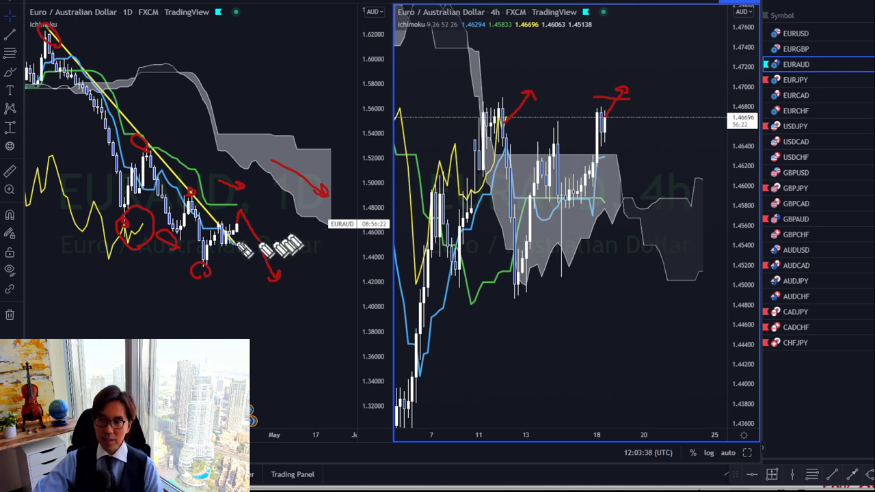
pyautogui.press('Escape')
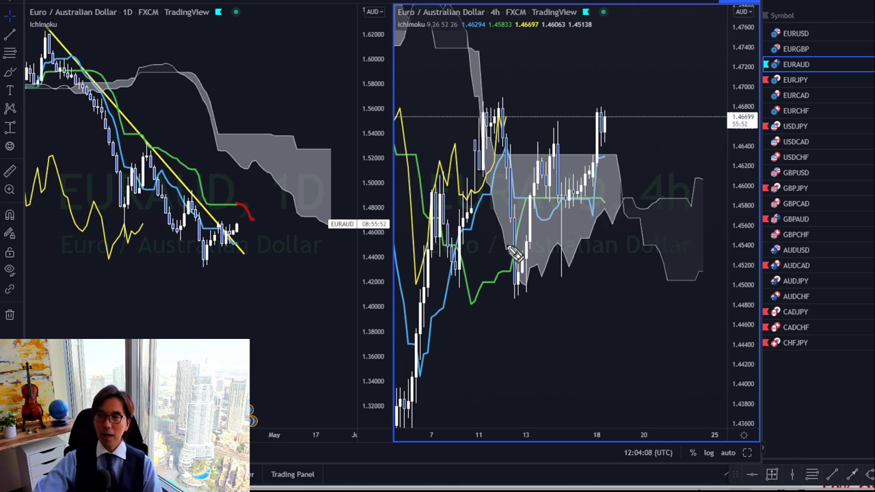
# Place a horizontal line at the 11 April swing high on the 4-hour EURAUD chart, at about 1.4689.
pyautogui.moveTo(727, 162); pyautogui.dragTo(726, 192)
pyautogui.click(750, 473)
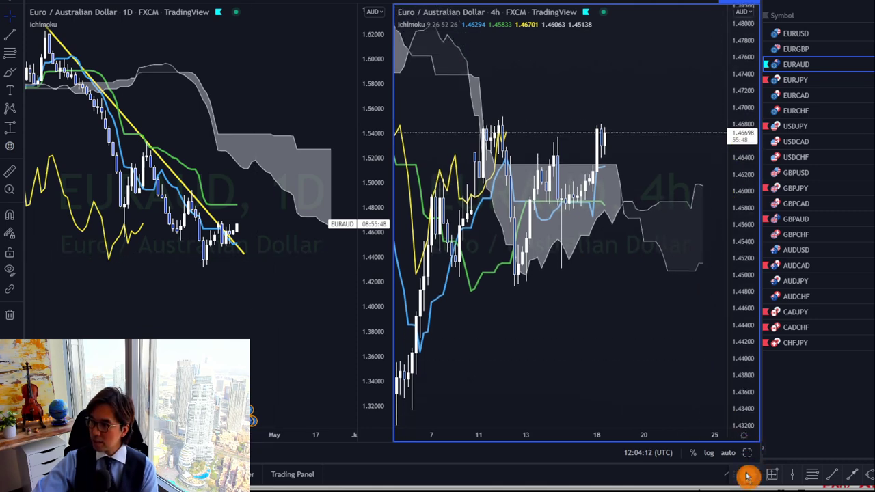
pyautogui.click(513, 118)
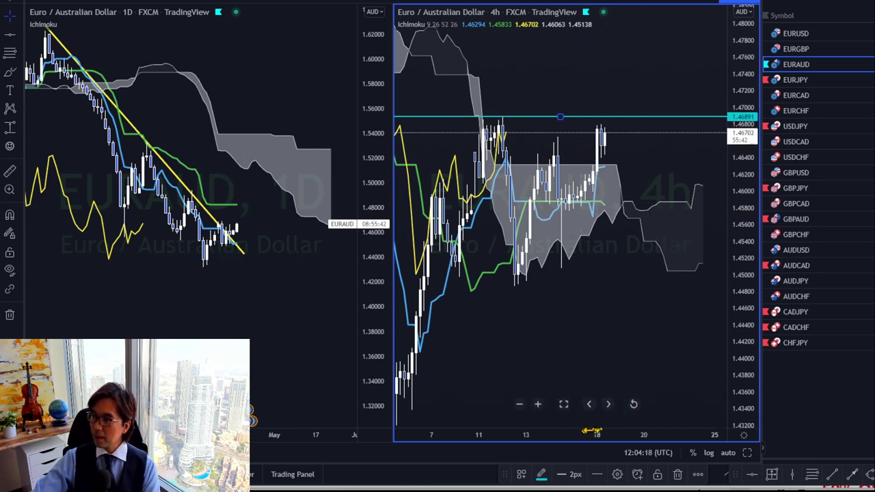
# Draw rising arrows from the 4-hour EURAUD indicator lines and latest candles, extending the price arrow well above the horizontal line.
pyautogui.scroll(-3, 584, 429)
pyautogui.moveTo(636, 340); pyautogui.dragTo(574, 359)
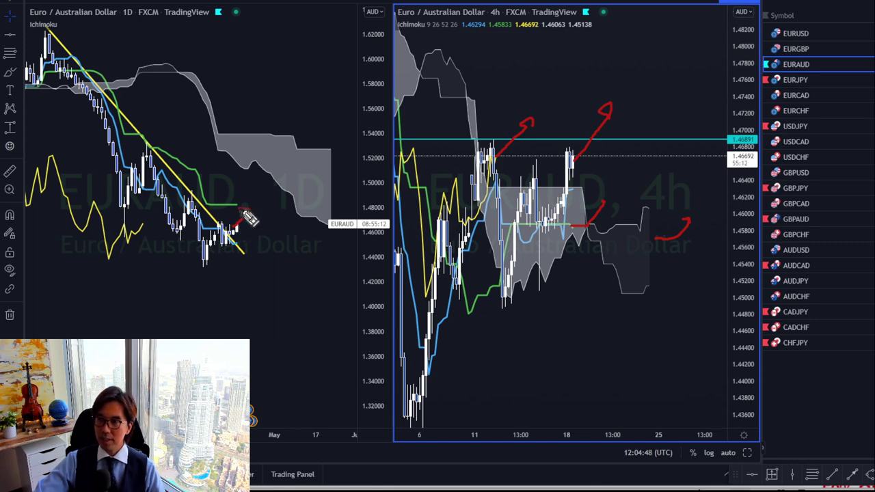
pyautogui.moveTo(603, 128); pyautogui.dragTo(624, 99)
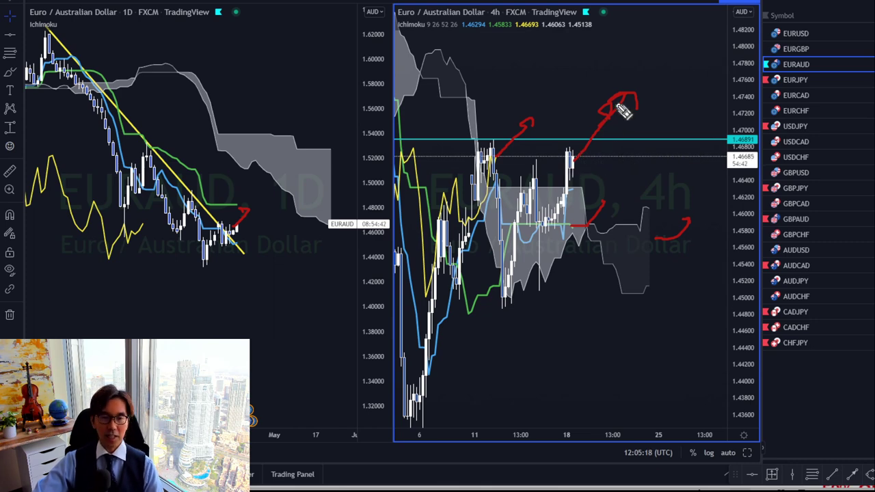
pyautogui.moveTo(655, 69); pyautogui.dragTo(629, 63)
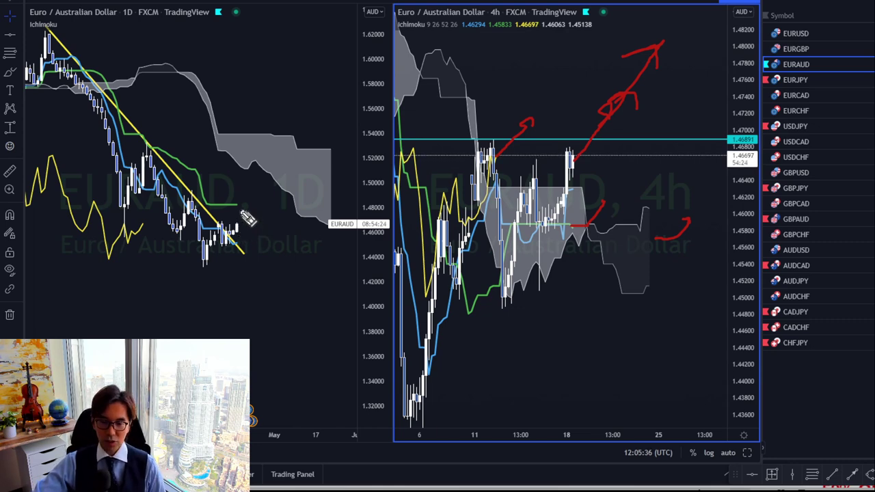
# Enlarge the daily EURAUD chart and draw a rising arrow from the latest candles up to the flat green line.
pyautogui.click(342, 294)
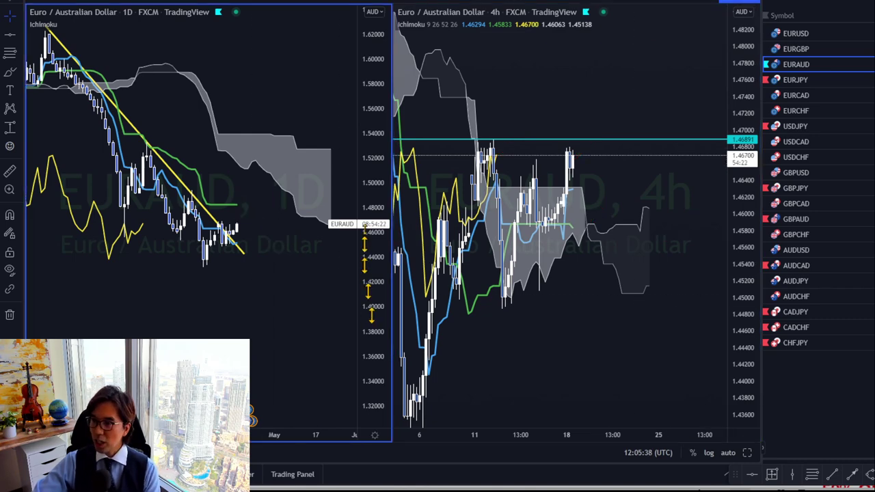
pyautogui.scroll(3, 365, 214)
pyautogui.scroll(2, 325, 243)
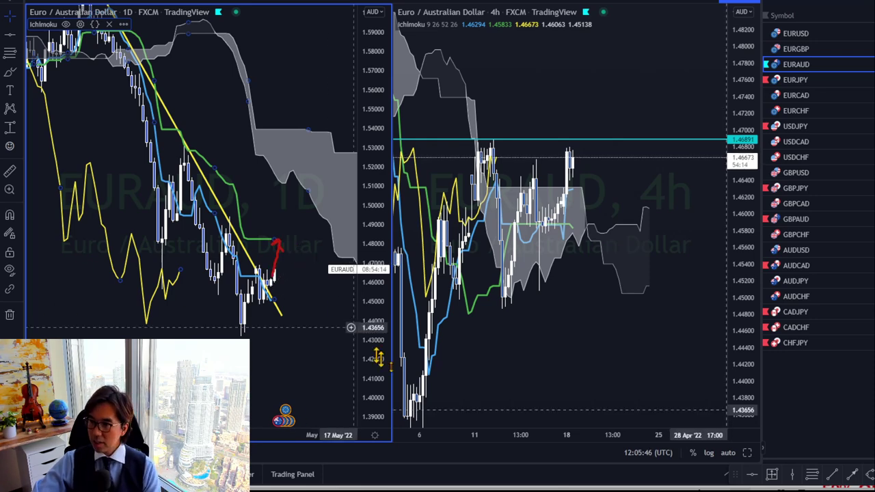
# Place a horizontal line along the flat green line on the daily EURAUD chart, at about 1.4824.
pyautogui.click(755, 478)
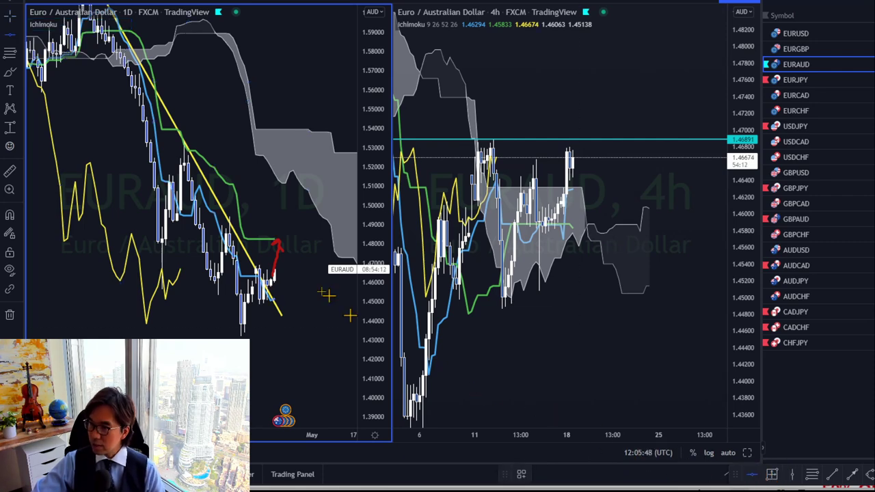
pyautogui.click(296, 238)
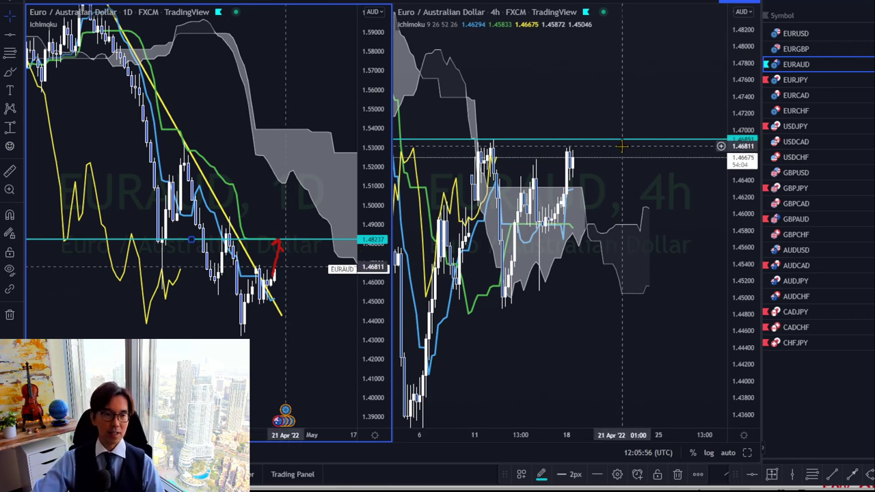
pyautogui.click(796, 64)
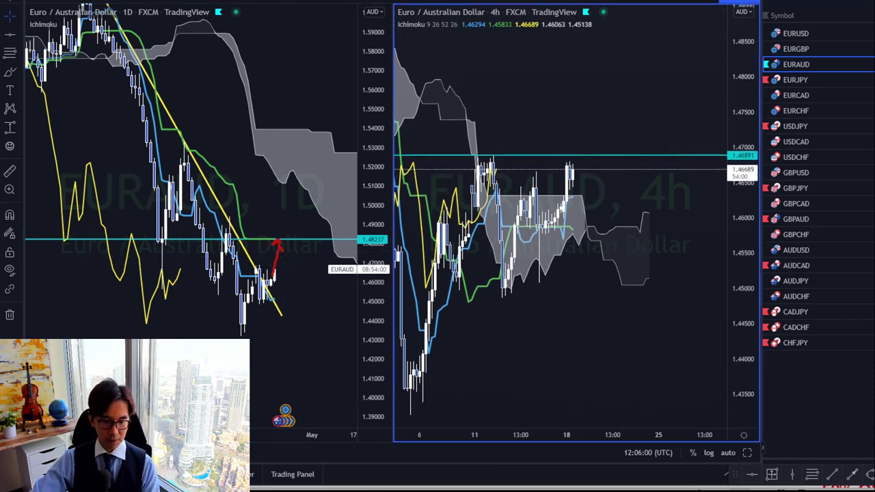
# Draw rising arrows from the 4-hour EURAUD price and indicator lines, extend the daily arrow to the cloud, and clear the annotations.
pyautogui.moveTo(568, 167); pyautogui.dragTo(609, 106)
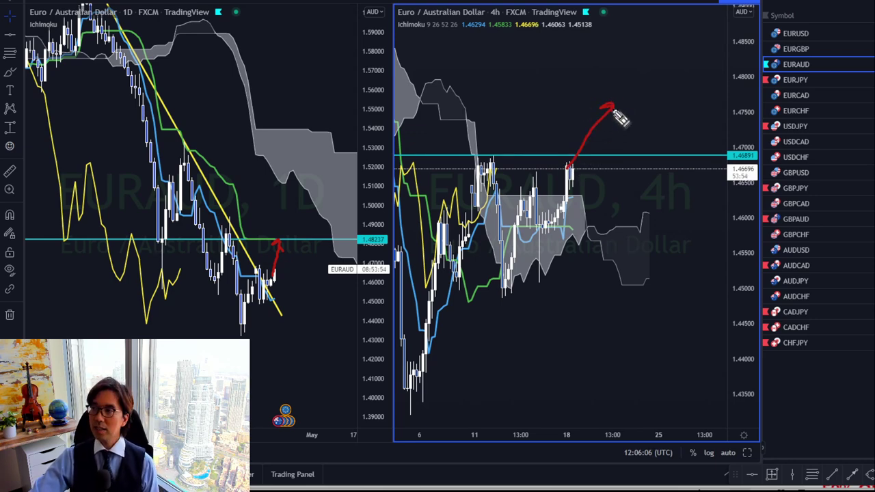
pyautogui.moveTo(610, 107); pyautogui.dragTo(632, 131)
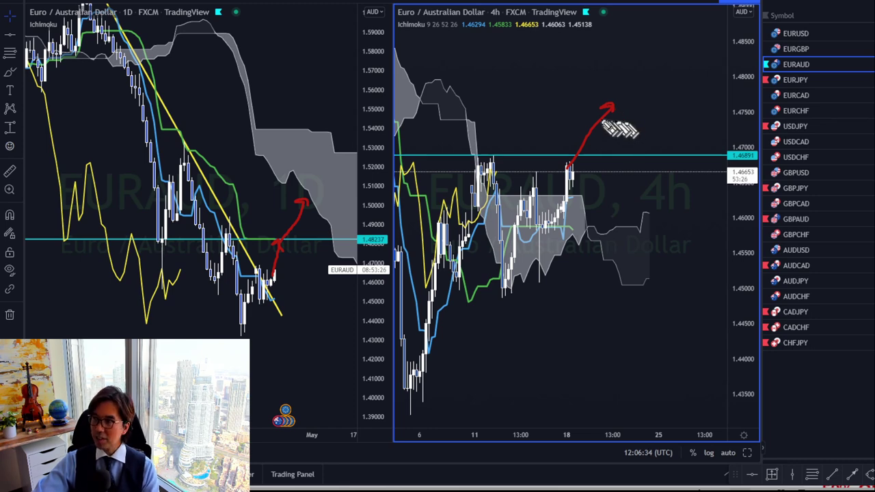
pyautogui.moveTo(609, 107); pyautogui.dragTo(639, 72)
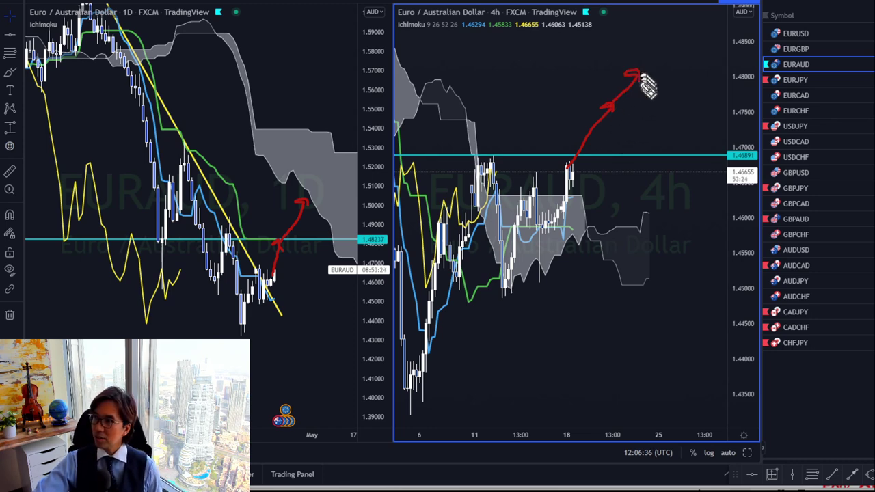
pyautogui.moveTo(654, 244); pyautogui.dragTo(728, 198)
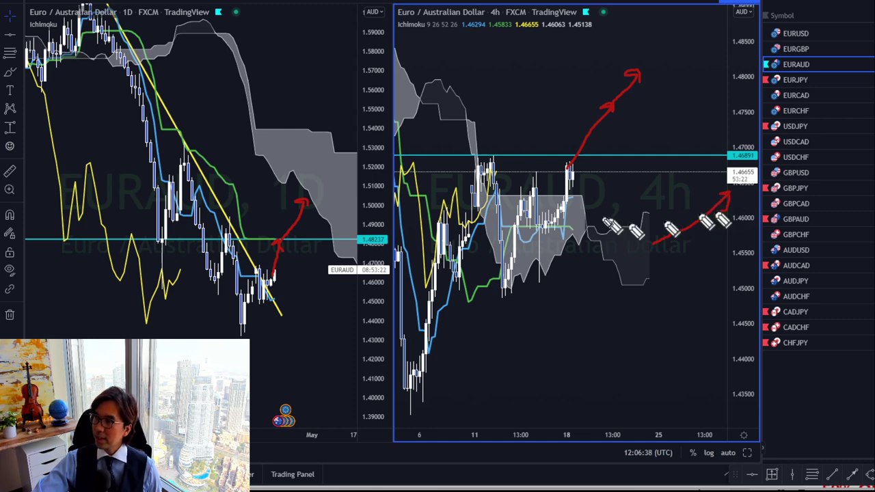
pyautogui.moveTo(600, 232); pyautogui.dragTo(619, 202)
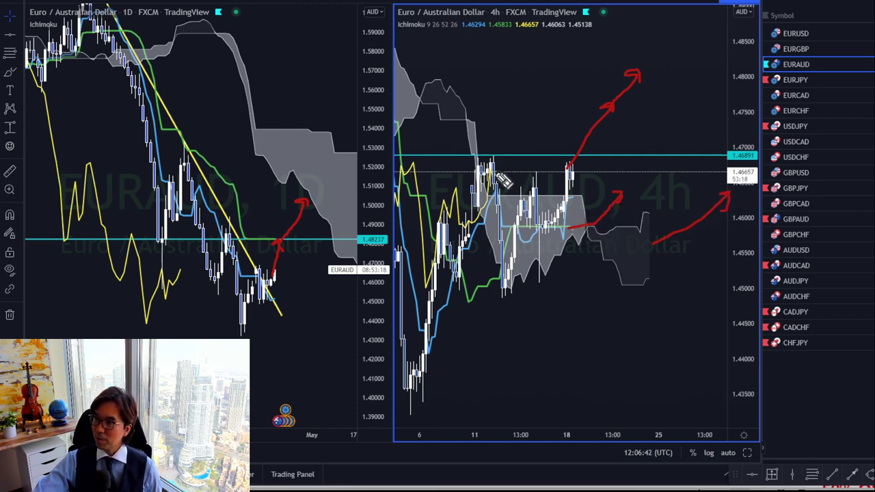
pyautogui.moveTo(518, 158)
pyautogui.mouseDown()
pyautogui.moveTo(542, 121)
pyautogui.moveTo(554, 129)
pyautogui.mouseUp()
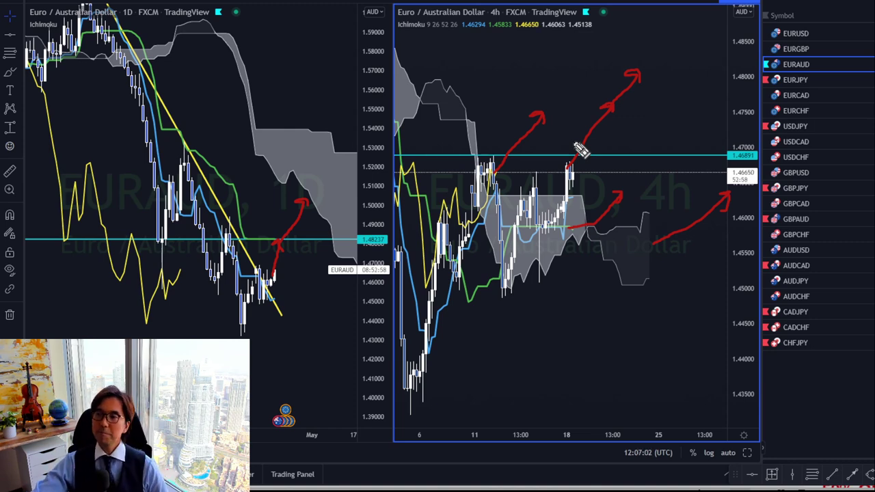
pyautogui.press('Escape')
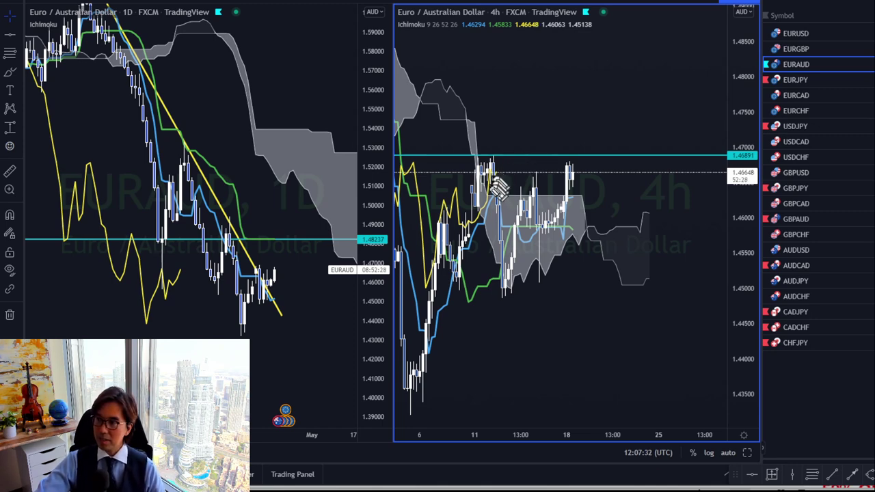
# Trace the 4-hour EURAUD up-and-down waves, add a falling stroke from the latest high into the cloud, and clear the drawings.
pyautogui.moveTo(432, 287)
pyautogui.mouseDown()
pyautogui.moveTo(443, 205)
pyautogui.moveTo(458, 222)
pyautogui.moveTo(471, 219)
pyautogui.moveTo(497, 177)
pyautogui.moveTo(503, 205)
pyautogui.mouseUp()
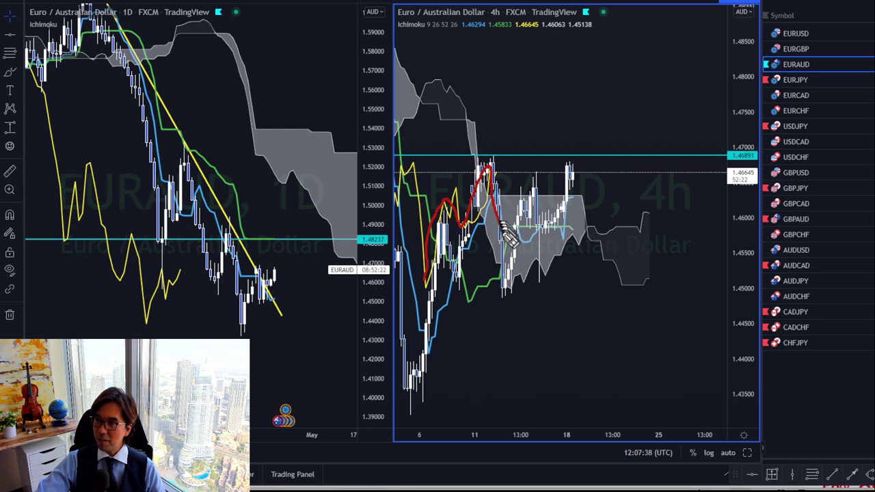
pyautogui.moveTo(514, 239); pyautogui.dragTo(507, 232)
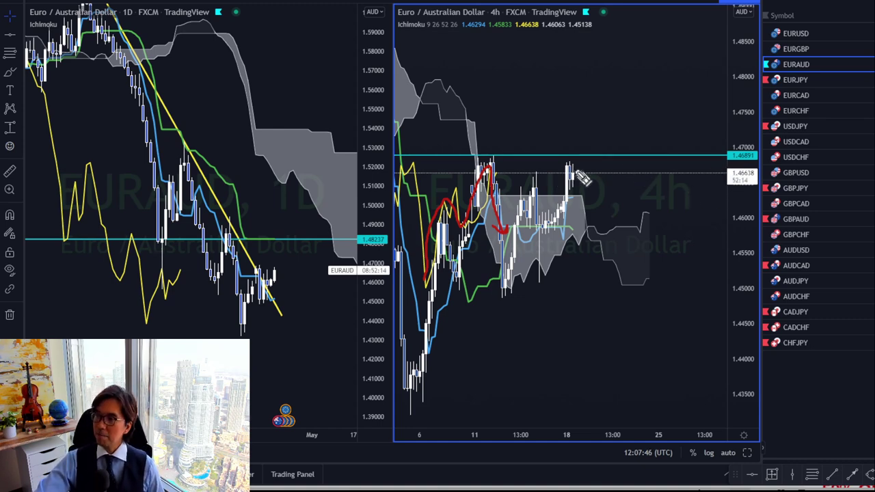
pyautogui.moveTo(574, 172); pyautogui.dragTo(595, 224)
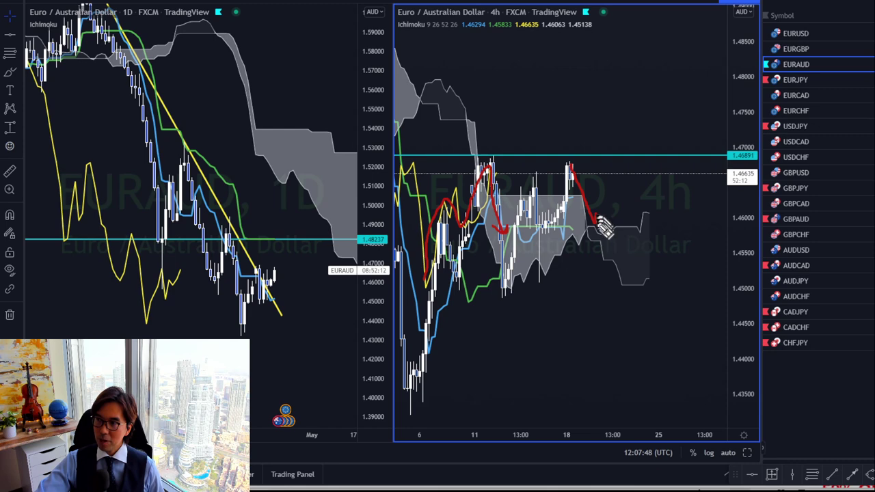
pyautogui.press('Escape')
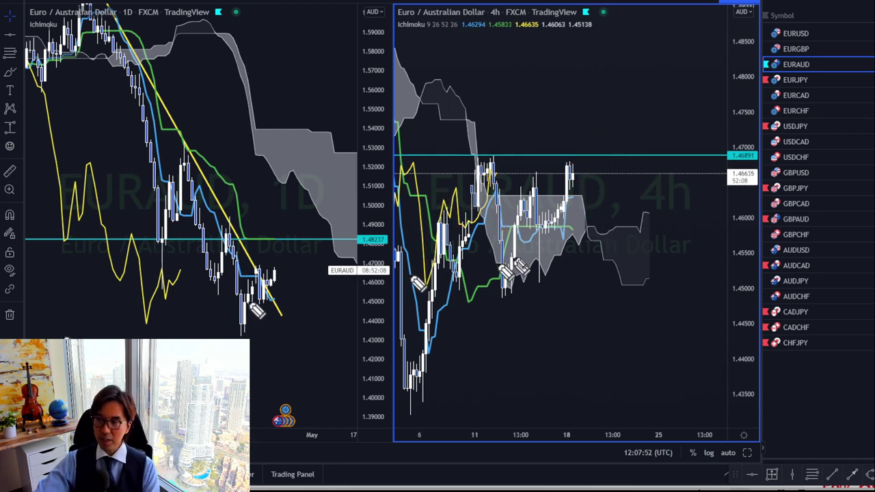
# Draw upward arrows from the 4-hour EURAUD price, yellow line, future cloud and green line, label the price breakout B, and clear everything.
pyautogui.moveTo(574, 175); pyautogui.dragTo(593, 142)
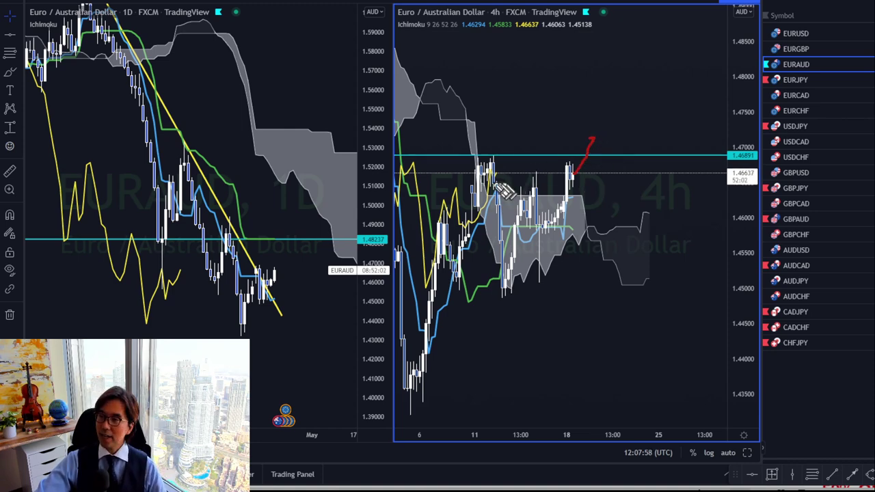
pyautogui.moveTo(495, 175); pyautogui.dragTo(524, 134)
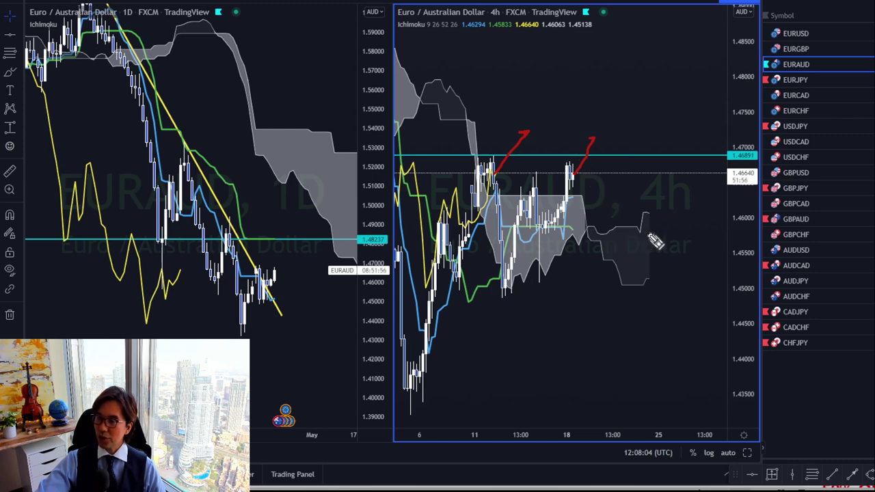
pyautogui.moveTo(660, 247)
pyautogui.mouseDown()
pyautogui.moveTo(683, 252)
pyautogui.moveTo(698, 235)
pyautogui.mouseUp()
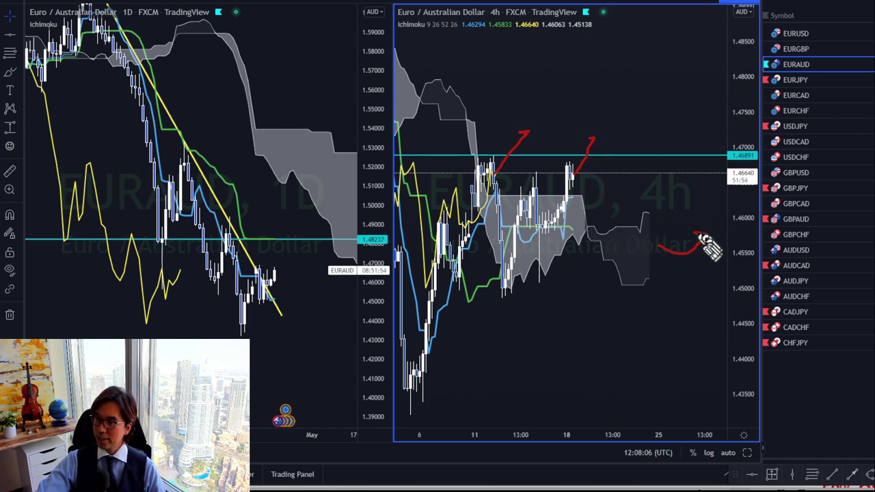
pyautogui.moveTo(574, 229)
pyautogui.mouseDown()
pyautogui.moveTo(606, 228)
pyautogui.moveTo(616, 212)
pyautogui.mouseUp()
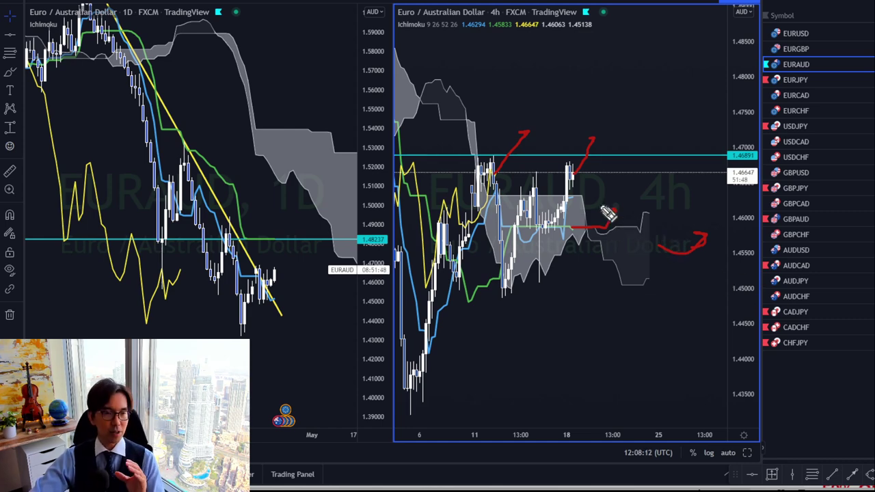
pyautogui.moveTo(579, 139)
pyautogui.mouseDown()
pyautogui.moveTo(618, 136)
pyautogui.moveTo(609, 142)
pyautogui.mouseUp()
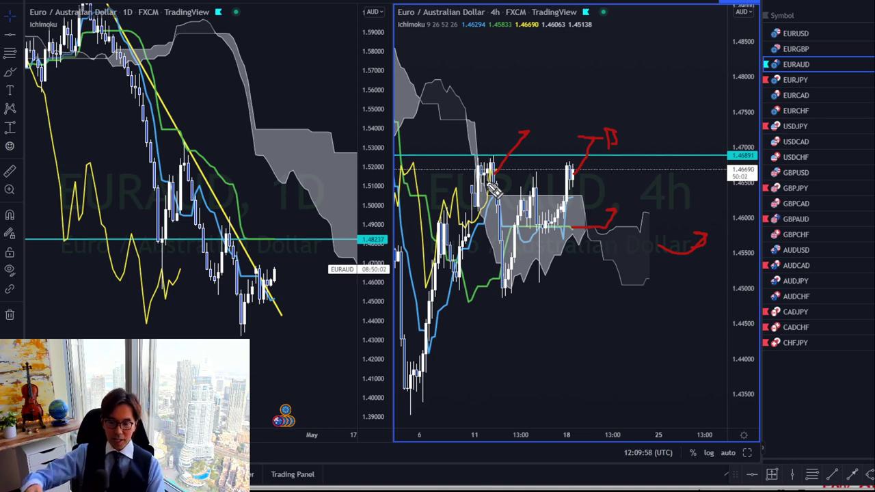
pyautogui.click(487, 186)
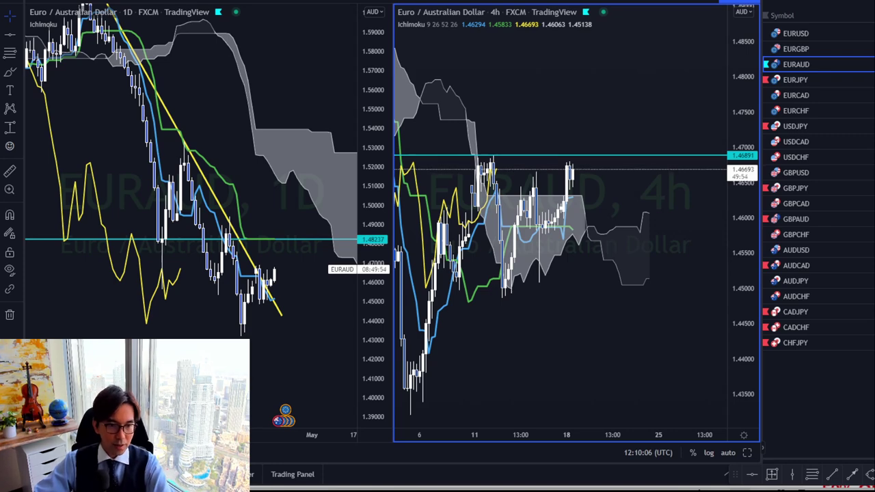
# Switch to the browser and review the KTS / Kei's Trading Strategy free download page on the Japanese Forex Trader Kei site.
pyautogui.hotkey('alt', 'Tab')
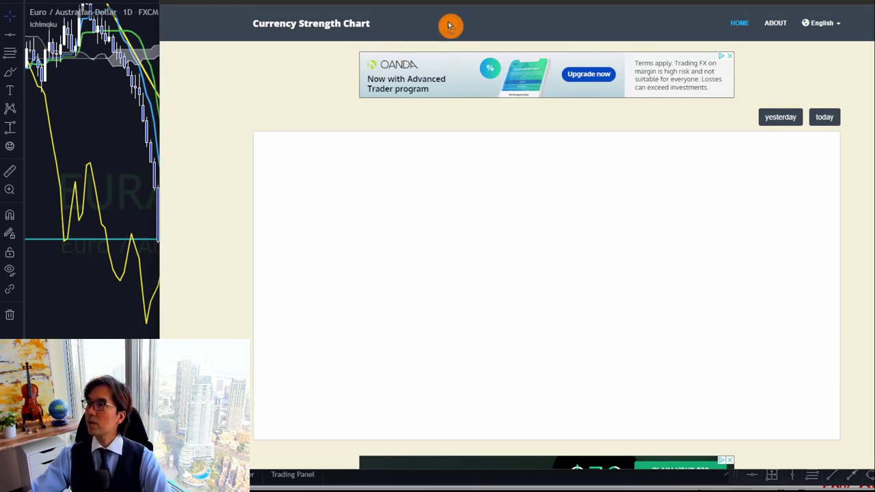
pyautogui.click(266, 1)
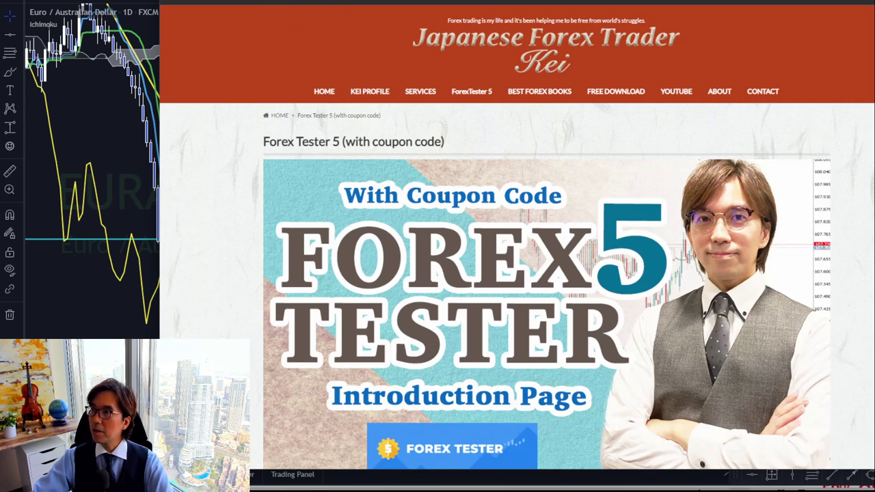
pyautogui.click(320, 94)
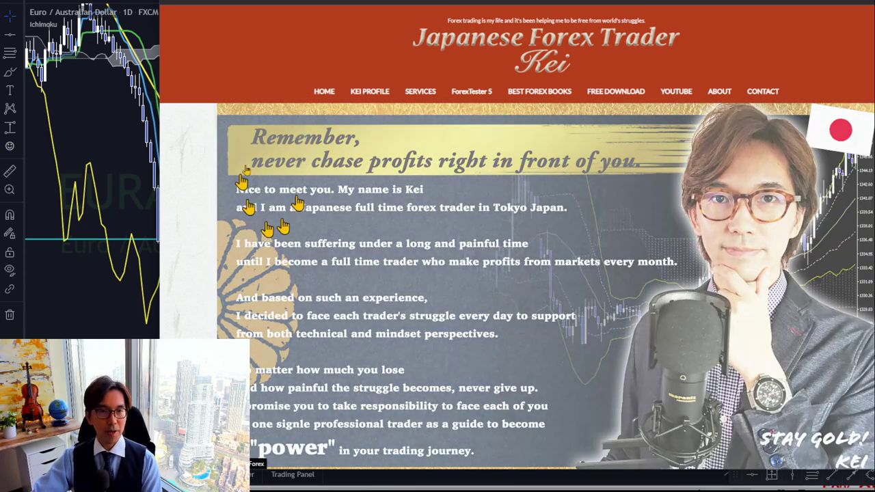
pyautogui.moveTo(615, 100)
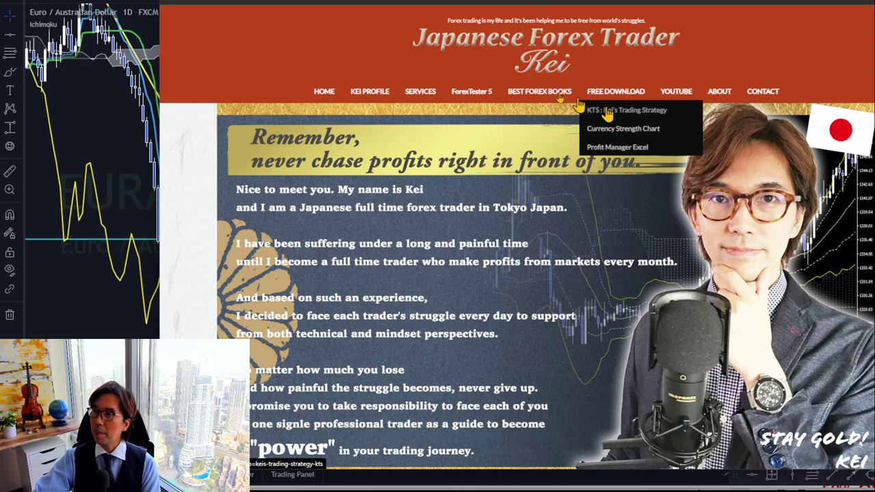
pyautogui.click(601, 113)
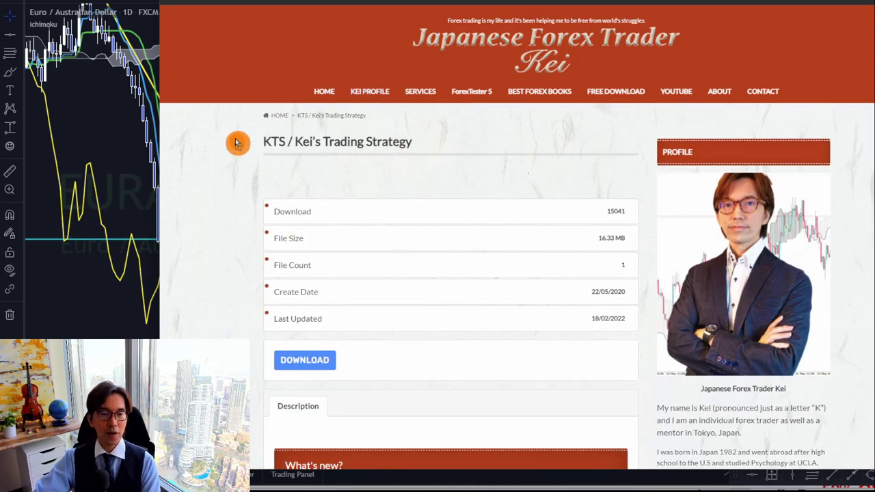
pyautogui.scroll(-2, 236, 144)
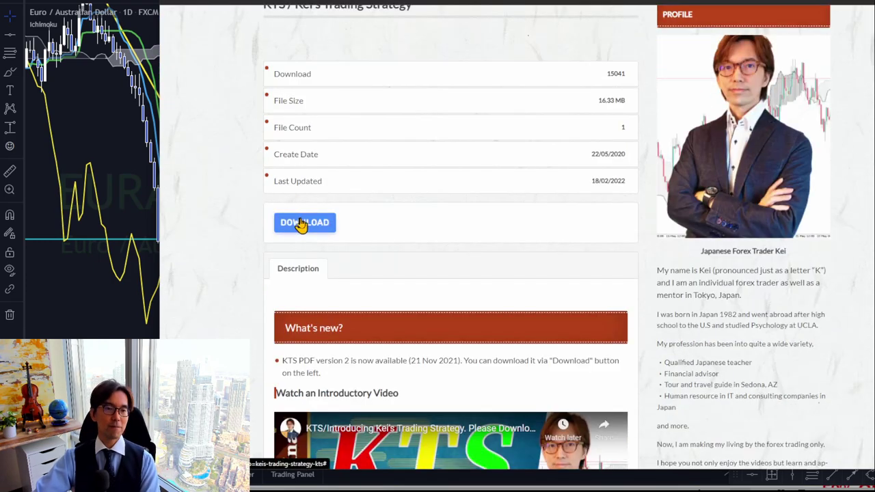
pyautogui.scroll(-4, 254, 211)
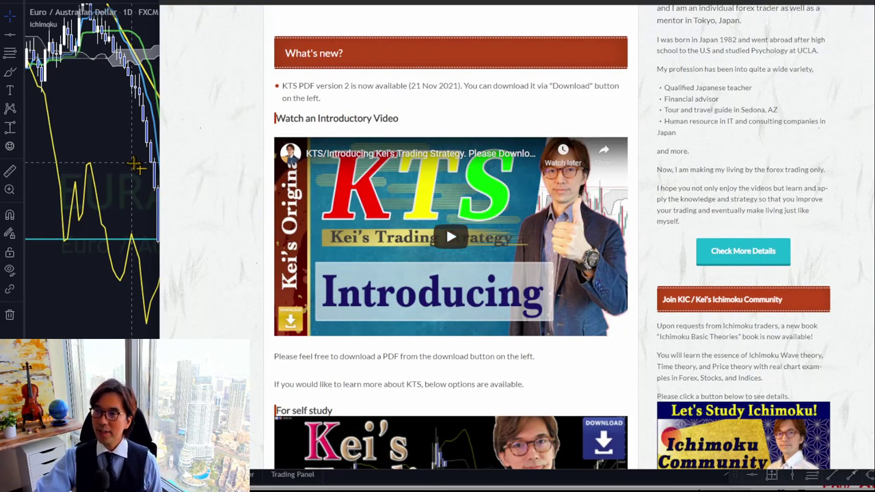
# Return to the TradingView charts and examine the daily and 4-hour trends of EURJPY, USDJPY and GBPJPY.
pyautogui.click(140, 167)
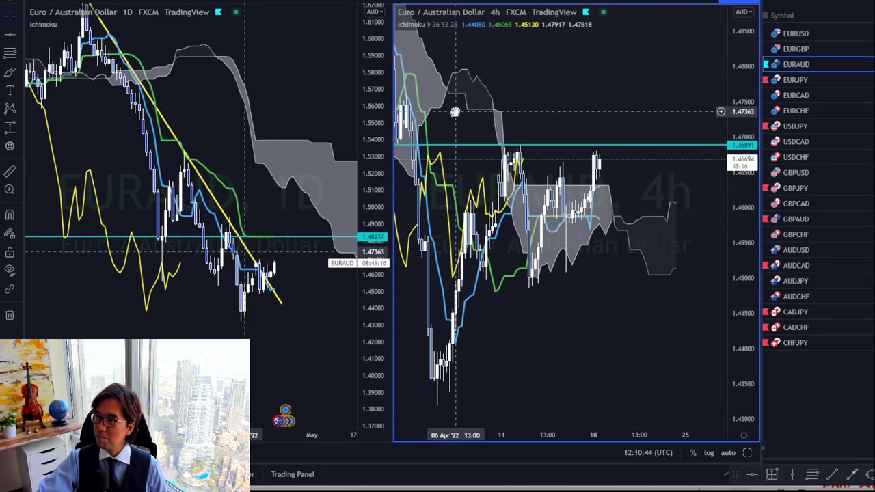
pyautogui.click(787, 84)
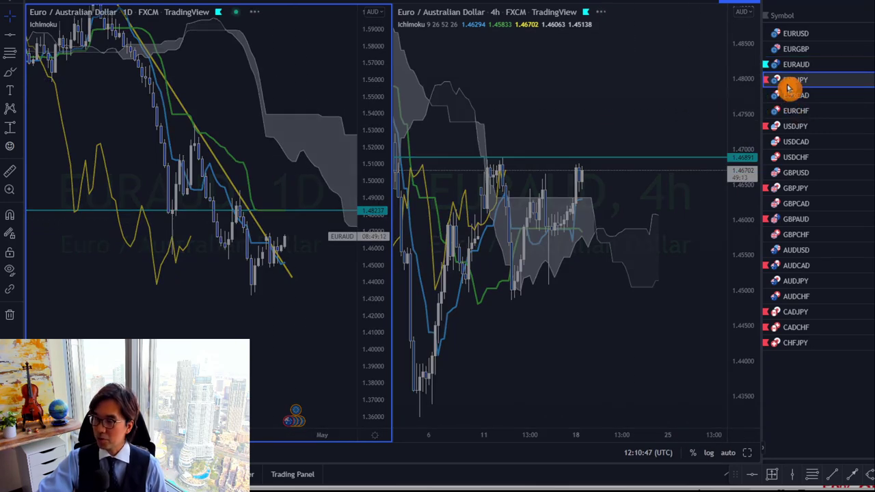
pyautogui.moveTo(281, 138); pyautogui.dragTo(246, 149)
pyautogui.click(795, 125)
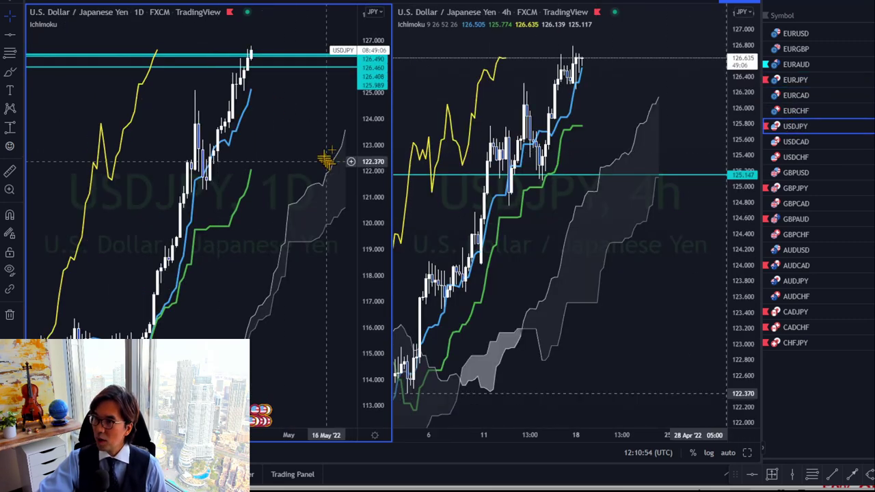
pyautogui.moveTo(385, 97); pyautogui.dragTo(474, 183)
pyautogui.click(799, 190)
pyautogui.moveTo(355, 162); pyautogui.dragTo(356, 205)
pyautogui.moveTo(359, 168); pyautogui.dragTo(359, 148)
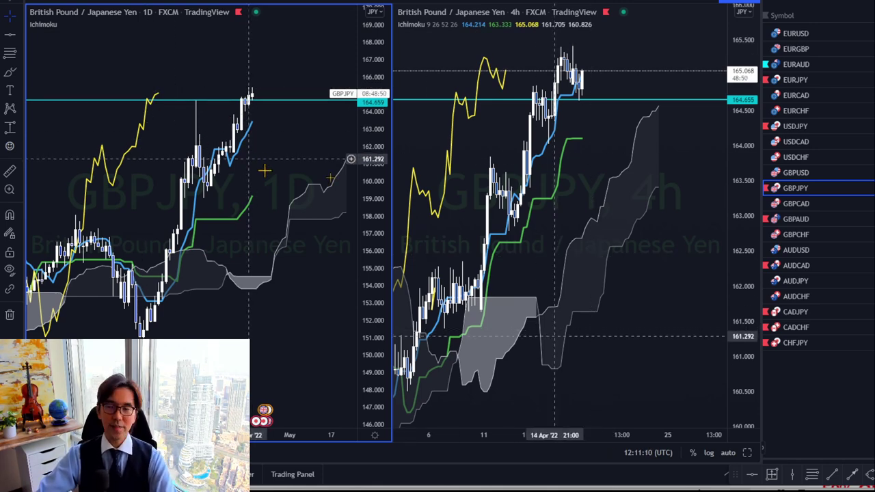
# Show the GBPAUD charts and draw a rising arrow from the latest daily candles up to the cloud, ending at about 1.79.
pyautogui.click(801, 220)
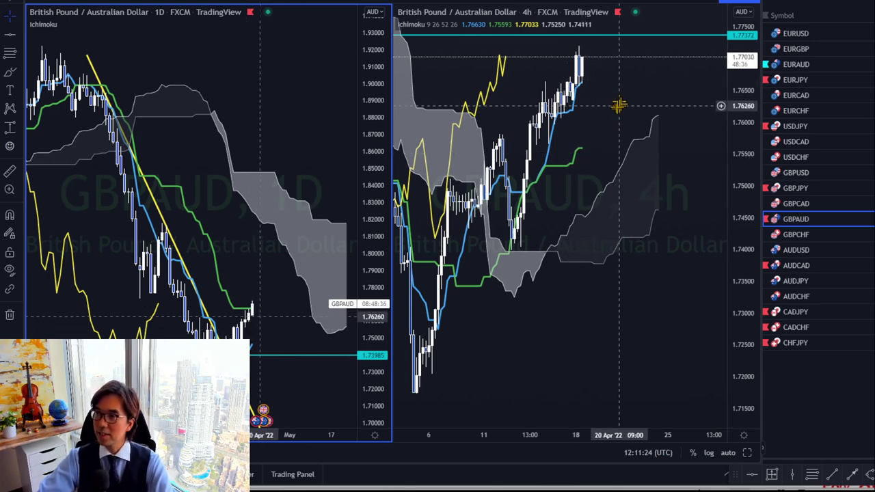
pyautogui.moveTo(617, 102); pyautogui.dragTo(603, 120)
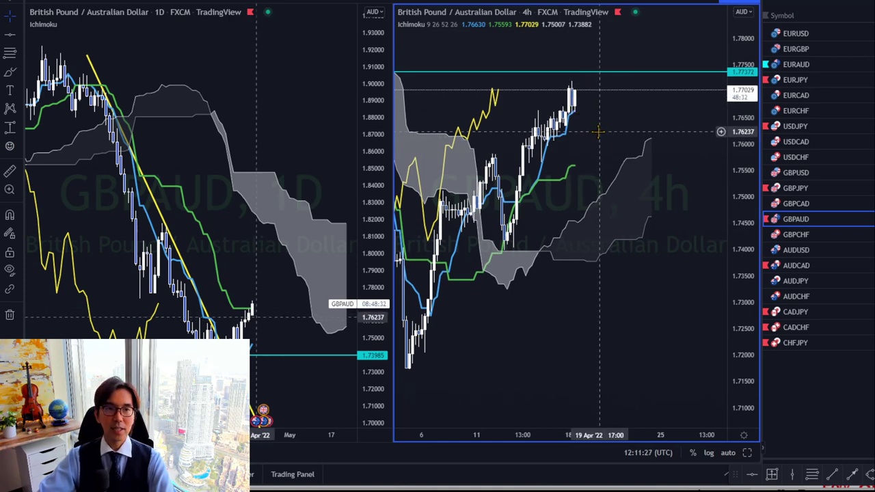
pyautogui.moveTo(236, 325); pyautogui.dragTo(246, 241)
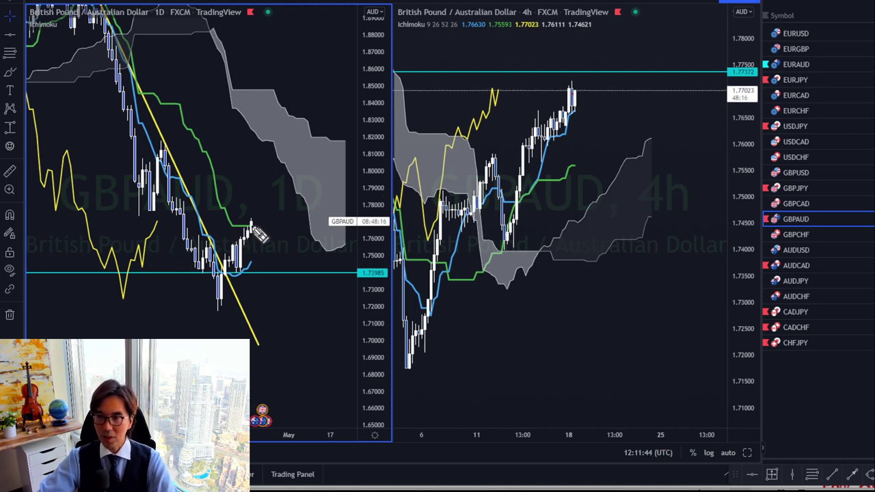
pyautogui.moveTo(264, 217); pyautogui.dragTo(292, 189)
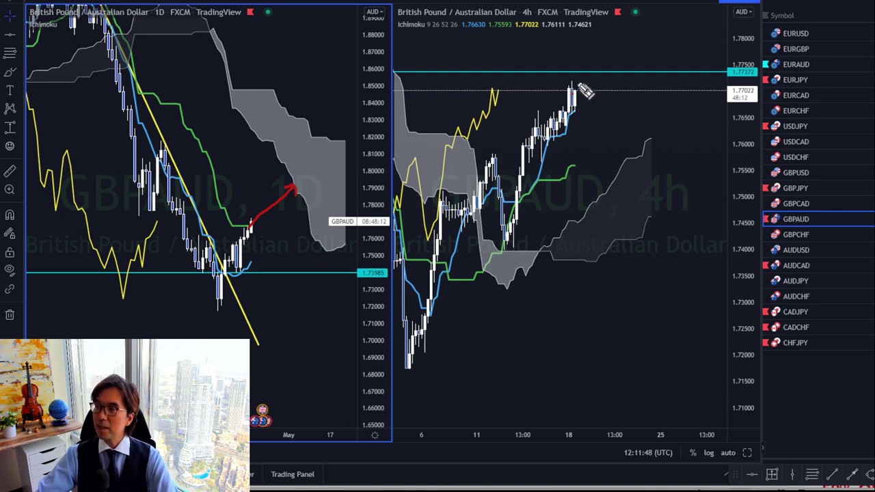
# Draw a rising arrow from the latest 4-hour GBPAUD candles through the horizontal resistance line, ending at about 1.782.
pyautogui.moveTo(574, 87); pyautogui.dragTo(624, 51)
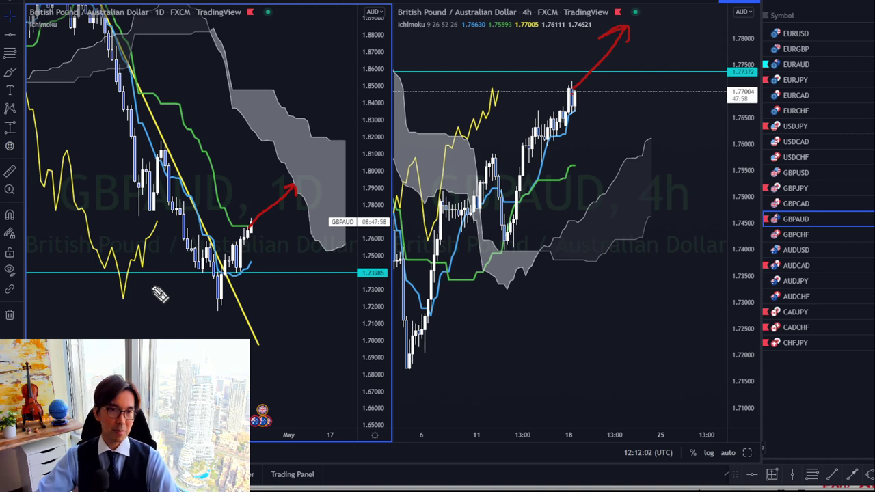
# Show the AUDCAD charts and examine the daily and 4-hour price against the Ichimoku lines and cloud.
pyautogui.click(836, 265)
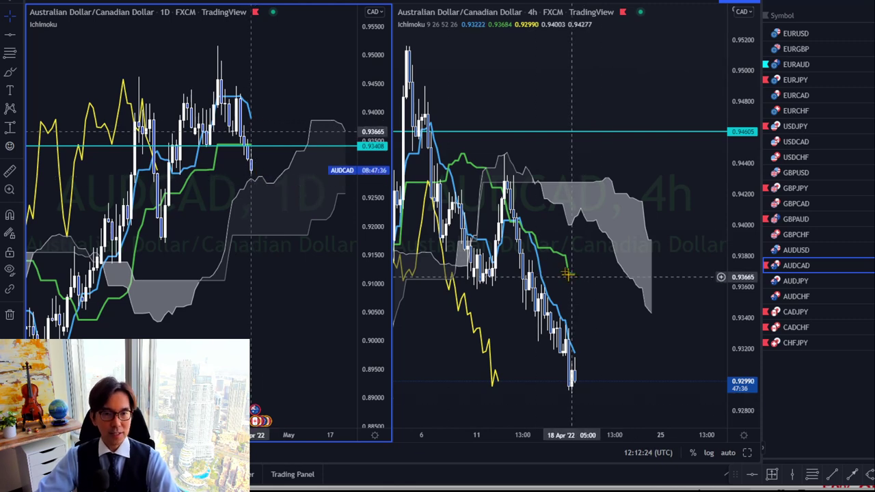
pyautogui.moveTo(612, 283); pyautogui.dragTo(628, 285)
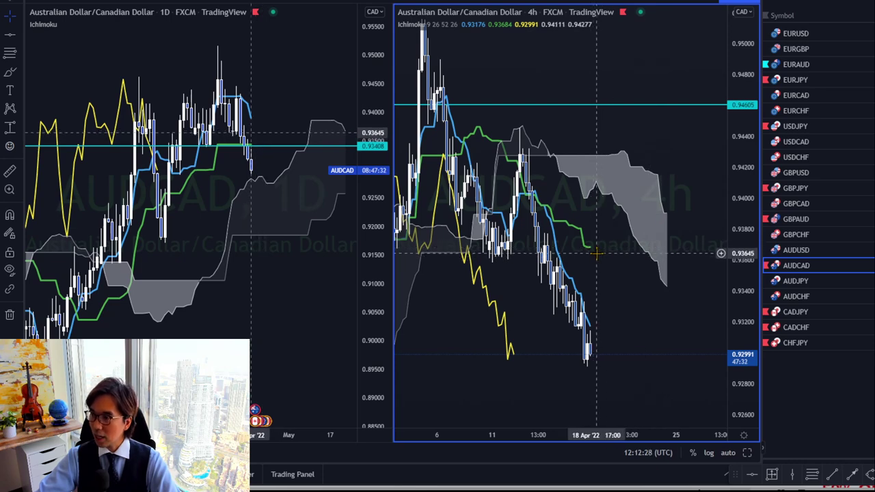
pyautogui.click(588, 356)
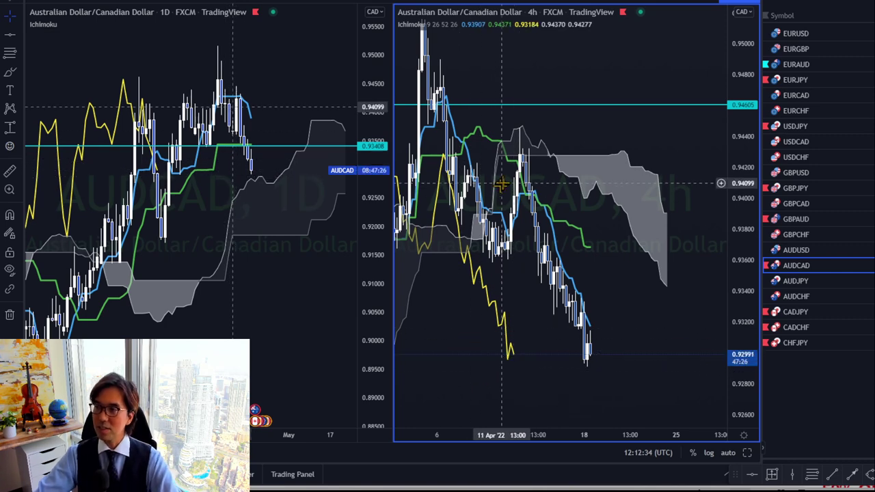
pyautogui.click(586, 334)
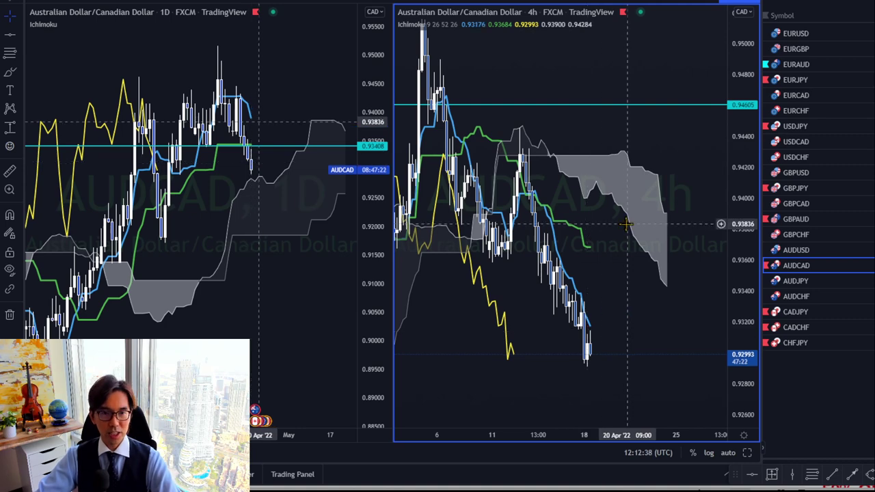
pyautogui.click(542, 313)
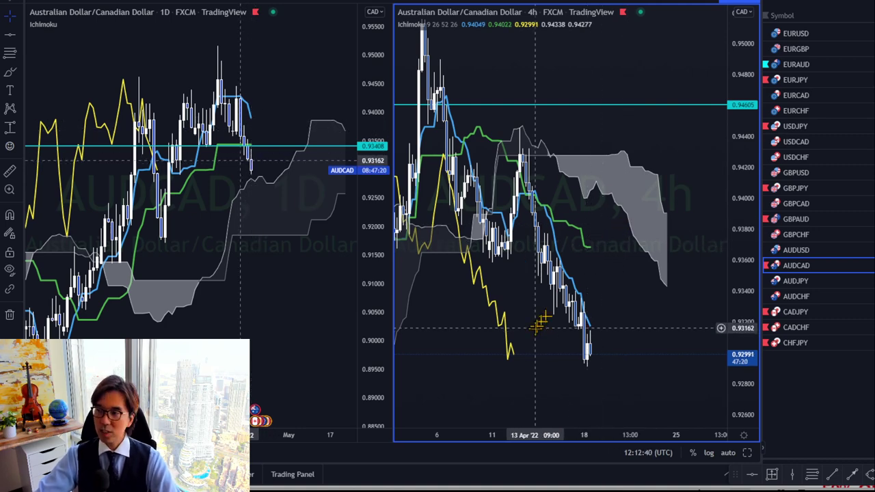
pyautogui.click(619, 330)
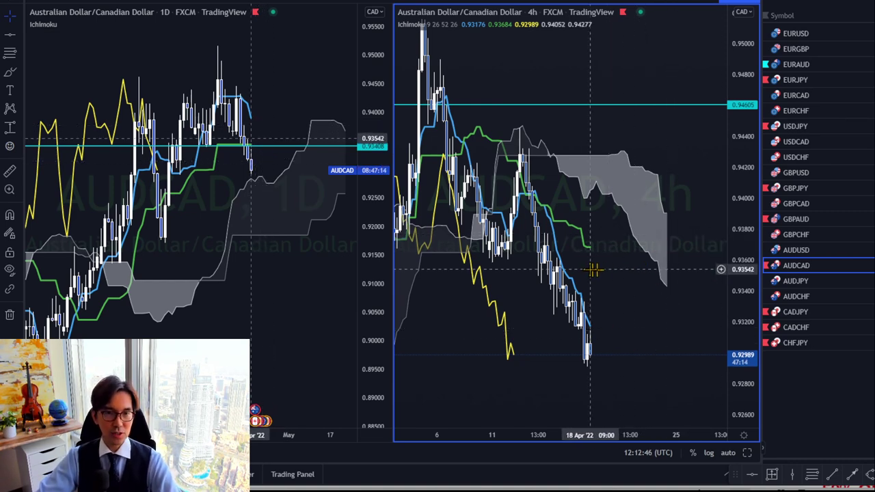
pyautogui.click(586, 332)
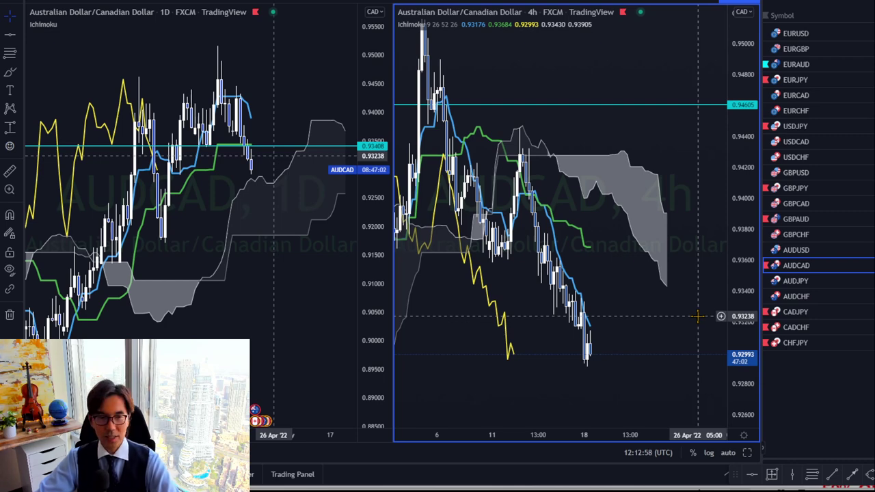
# Show the CADJPY charts and reframe both timeframes to examine the price, cloud and horizontal breakout levels.
pyautogui.click(820, 312)
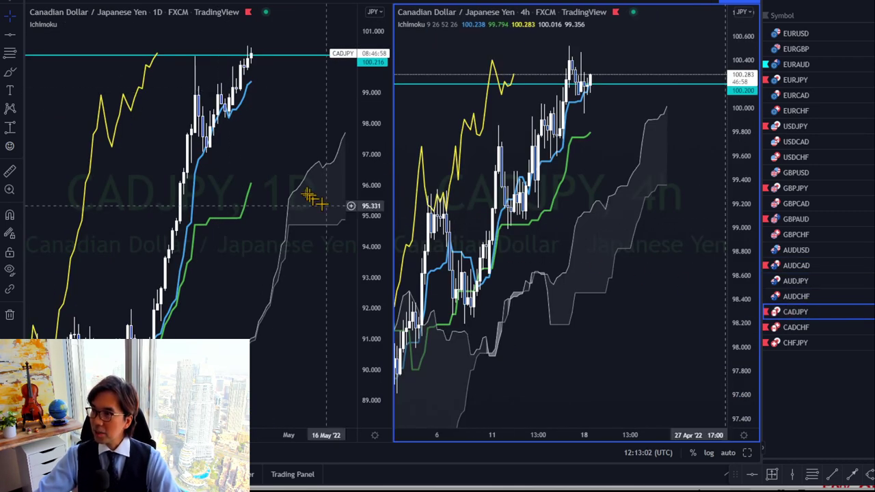
pyautogui.moveTo(605, 162); pyautogui.dragTo(646, 183)
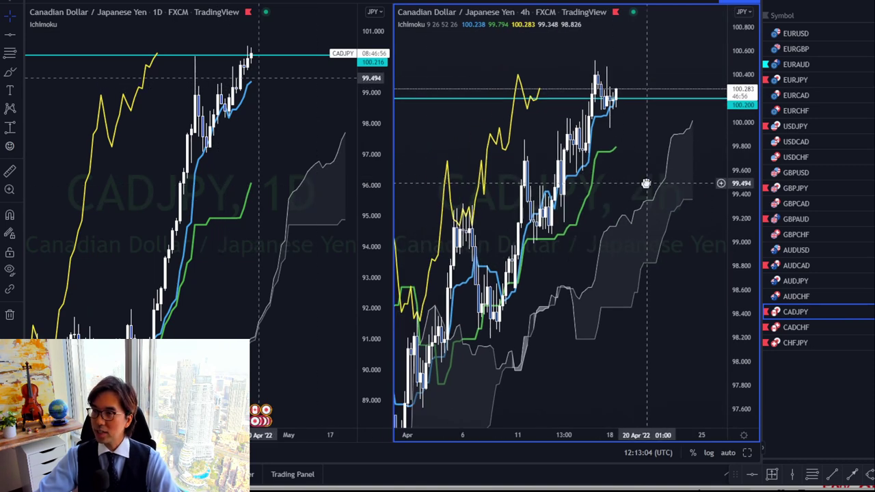
pyautogui.moveTo(253, 190); pyautogui.dragTo(205, 201)
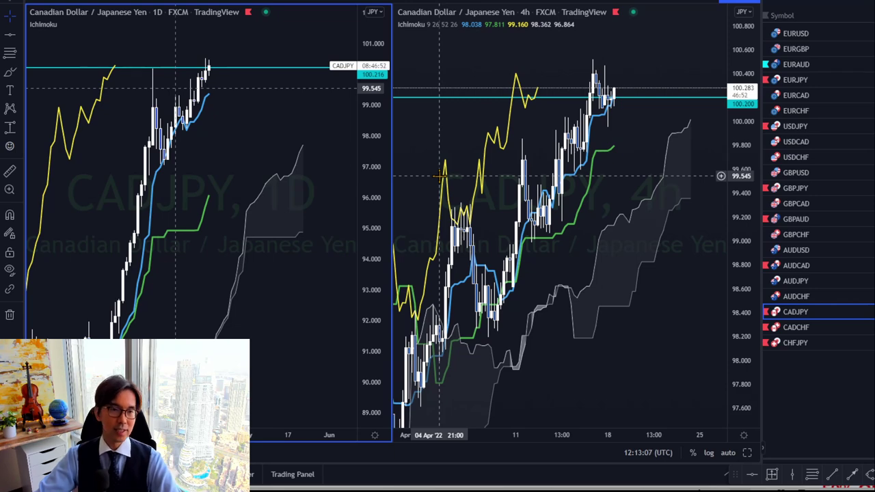
pyautogui.moveTo(365, 112); pyautogui.dragTo(296, 186)
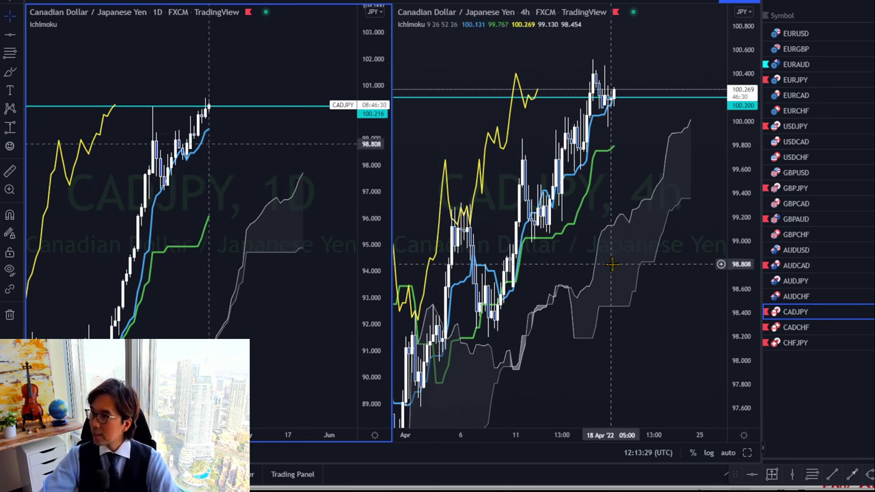
# Examine the daily and 4-hour trends of CADCHF, enlarging its latest 4-hour candles, and of CHFJPY.
pyautogui.click(796, 327)
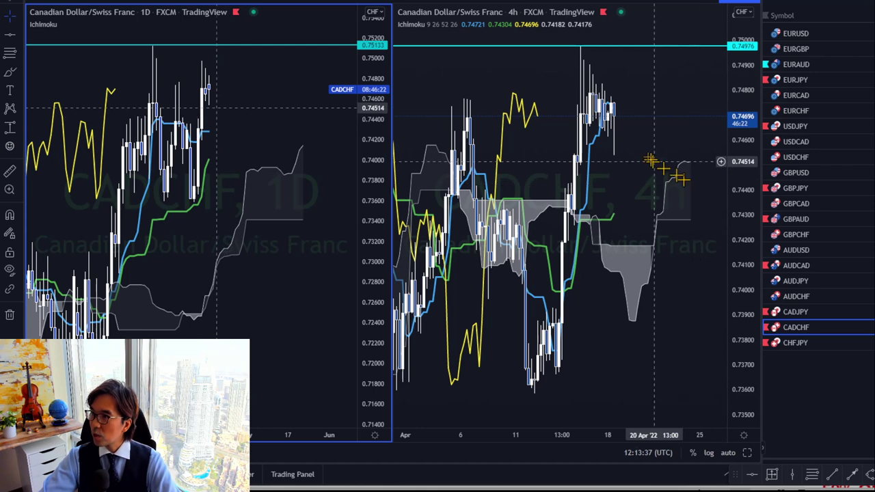
pyautogui.click(669, 154)
pyautogui.moveTo(669, 154); pyautogui.dragTo(677, 187)
pyautogui.moveTo(612, 438); pyautogui.dragTo(519, 143)
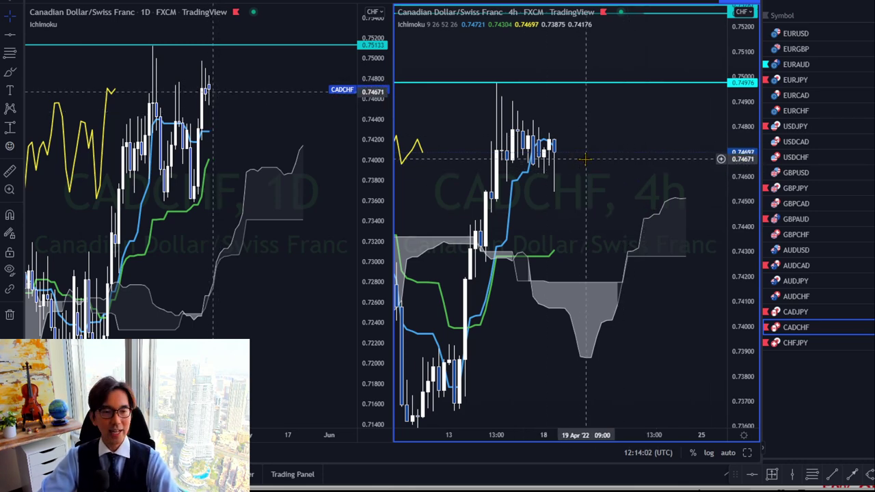
pyautogui.click(836, 346)
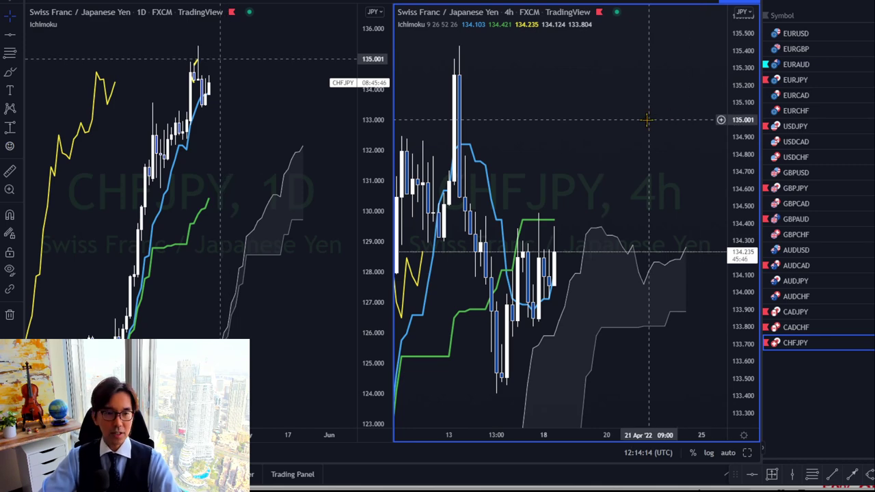
# Switch to the Commodity watchlist, show the XAUUSD charts and reframe them so price, cloud and support levels are visible.
pyautogui.click(796, 6)
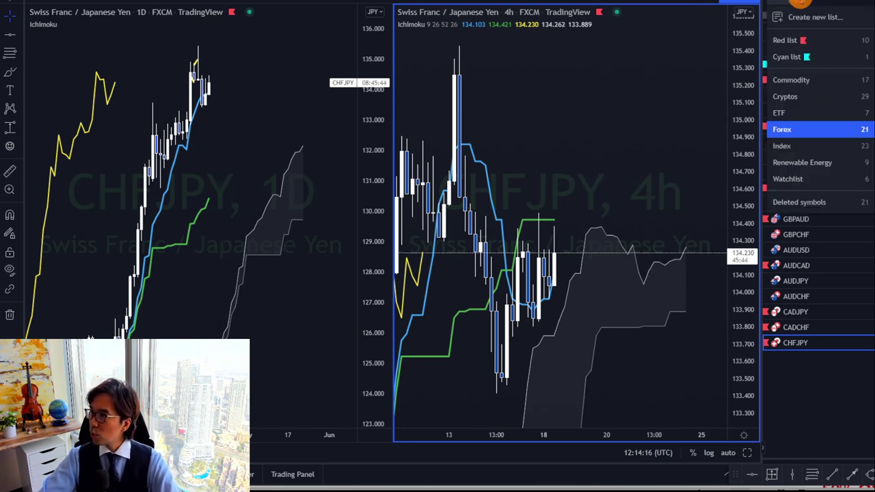
pyautogui.click(831, 86)
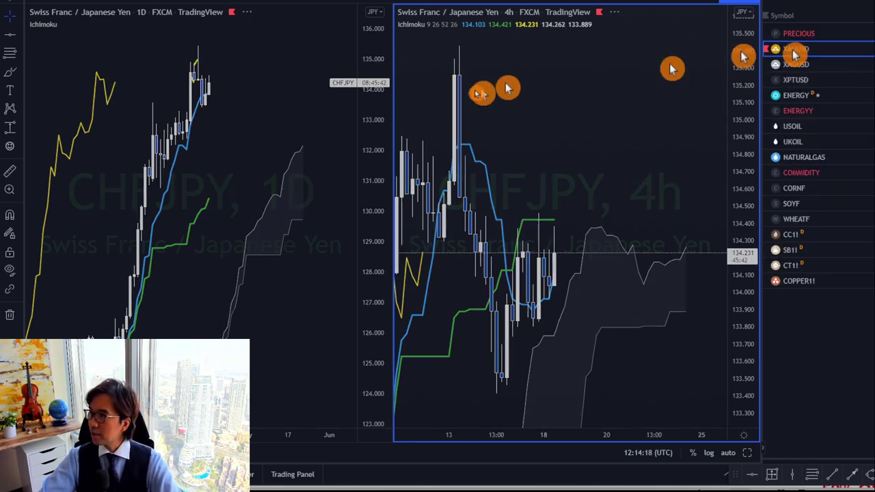
pyautogui.click(380, 85)
pyautogui.moveTo(380, 86); pyautogui.dragTo(414, 171)
pyautogui.moveTo(552, 176); pyautogui.dragTo(654, 130)
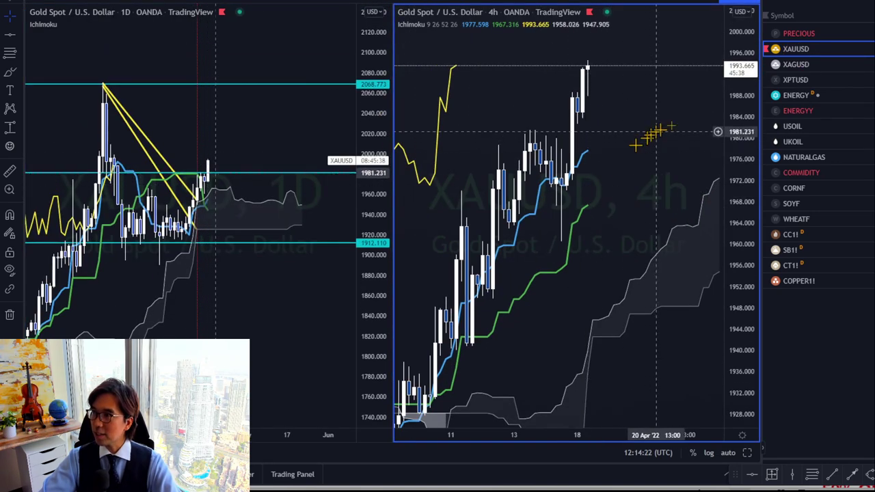
pyautogui.moveTo(728, 96); pyautogui.dragTo(719, 172)
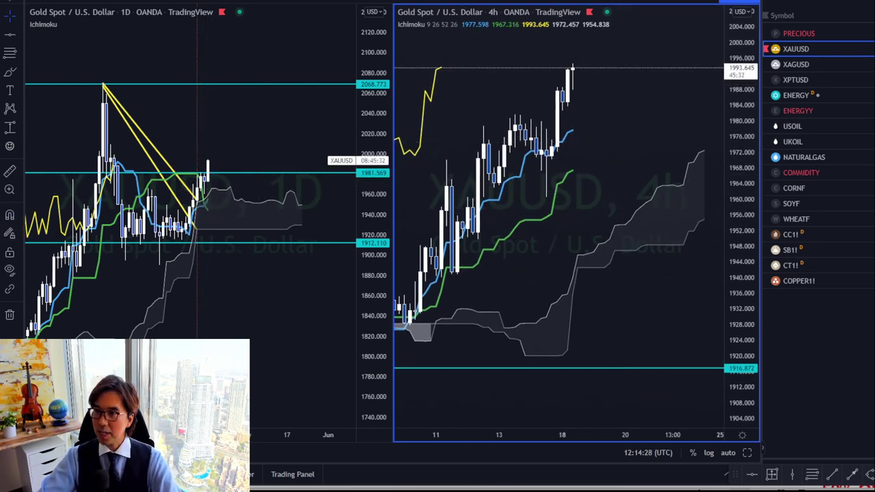
# On the daily XAUUSD chart, draw a red arrow at the end of the future cloud and circle the yellow line's latest section.
pyautogui.moveTo(280, 205)
pyautogui.mouseDown()
pyautogui.moveTo(308, 209)
pyautogui.moveTo(301, 222)
pyautogui.mouseUp()
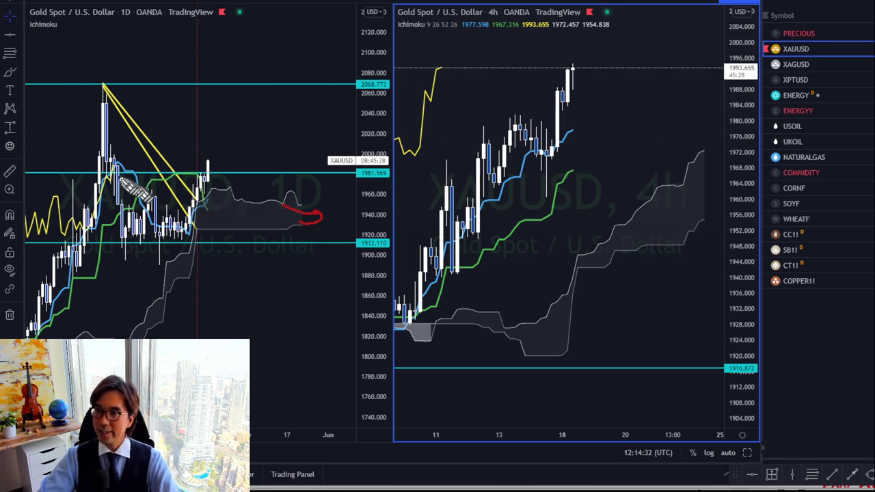
pyautogui.moveTo(118, 152)
pyautogui.mouseDown()
pyautogui.moveTo(103, 181)
pyautogui.moveTo(120, 166)
pyautogui.mouseUp()
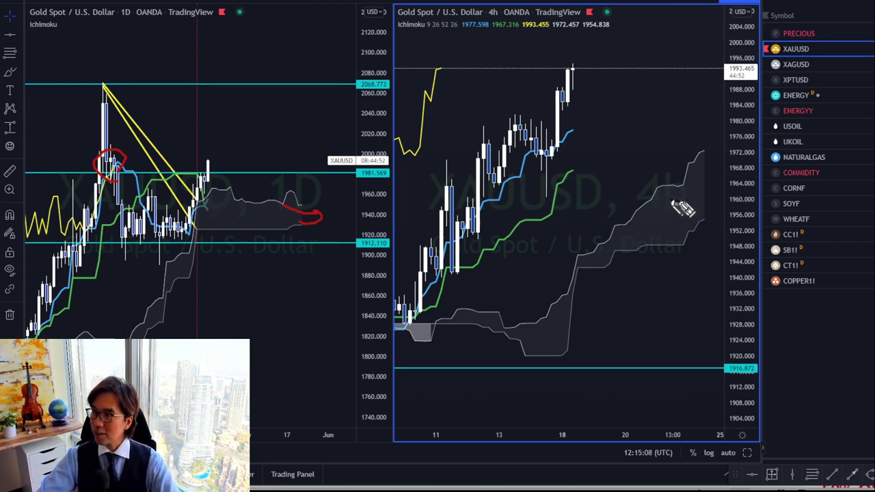
# Draw rising arrows beside the 4-hour XAUUSD future cloud and green line, circle the yellow line's end, and clear all annotations.
pyautogui.moveTo(655, 228); pyautogui.dragTo(703, 187)
pyautogui.moveTo(579, 204)
pyautogui.mouseDown()
pyautogui.moveTo(611, 185)
pyautogui.moveTo(613, 194)
pyautogui.mouseUp()
pyautogui.moveTo(453, 90)
pyautogui.mouseDown()
pyautogui.moveTo(459, 60)
pyautogui.moveTo(463, 101)
pyautogui.mouseUp()
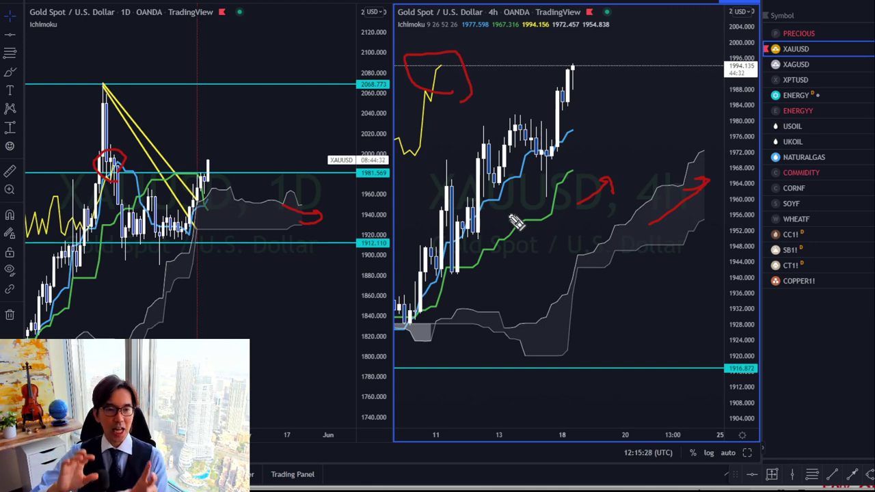
pyautogui.press('Escape')
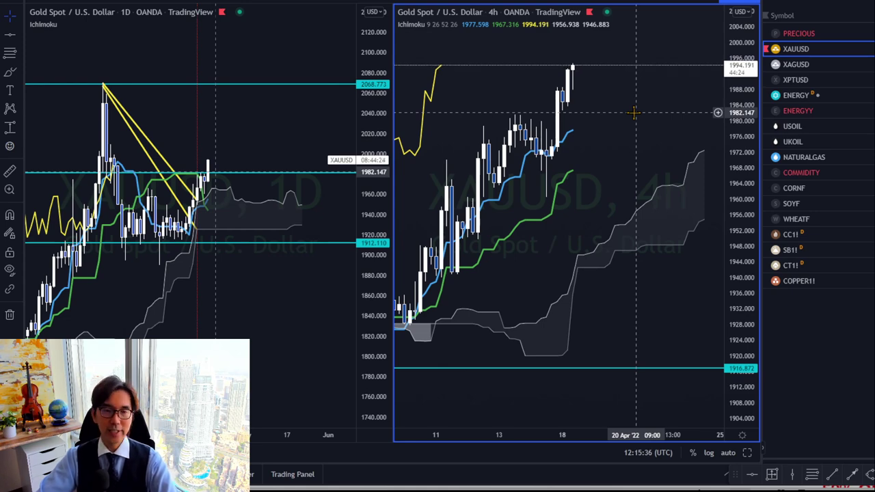
# Return to the Forex watchlist, show EURAUD and reframe its daily and 4-hour charts to include the candles and clouds.
pyautogui.click(806, 9)
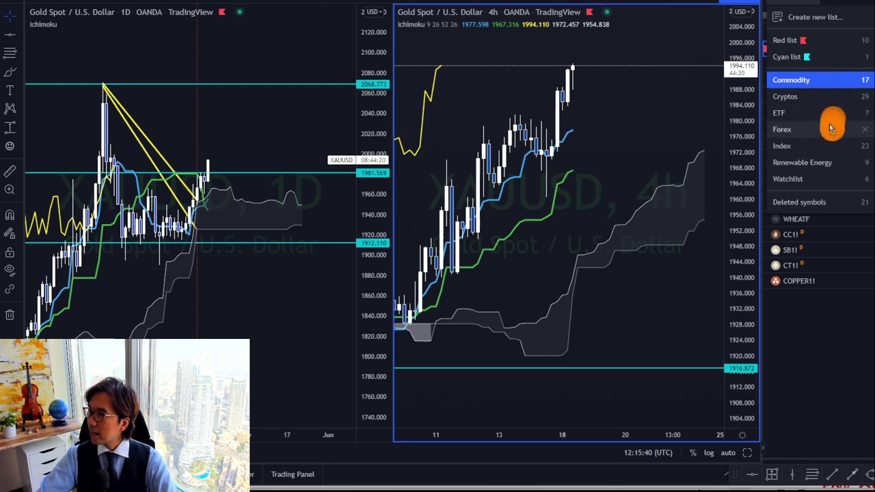
pyautogui.click(830, 128)
pyautogui.click(824, 64)
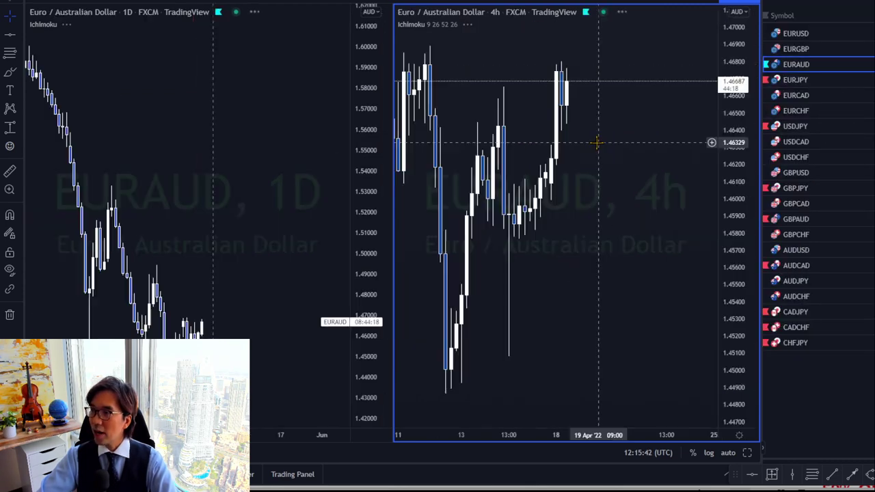
pyautogui.moveTo(593, 236); pyautogui.dragTo(614, 229)
pyautogui.moveTo(372, 103); pyautogui.dragTo(297, 93)
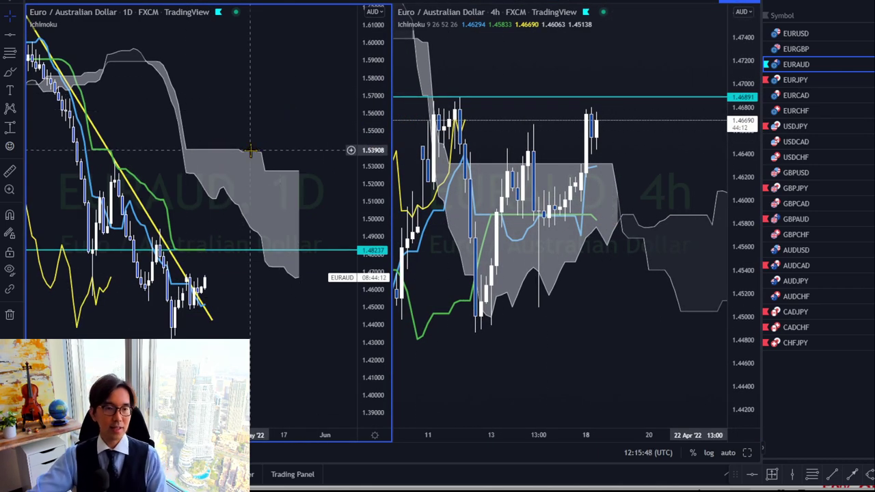